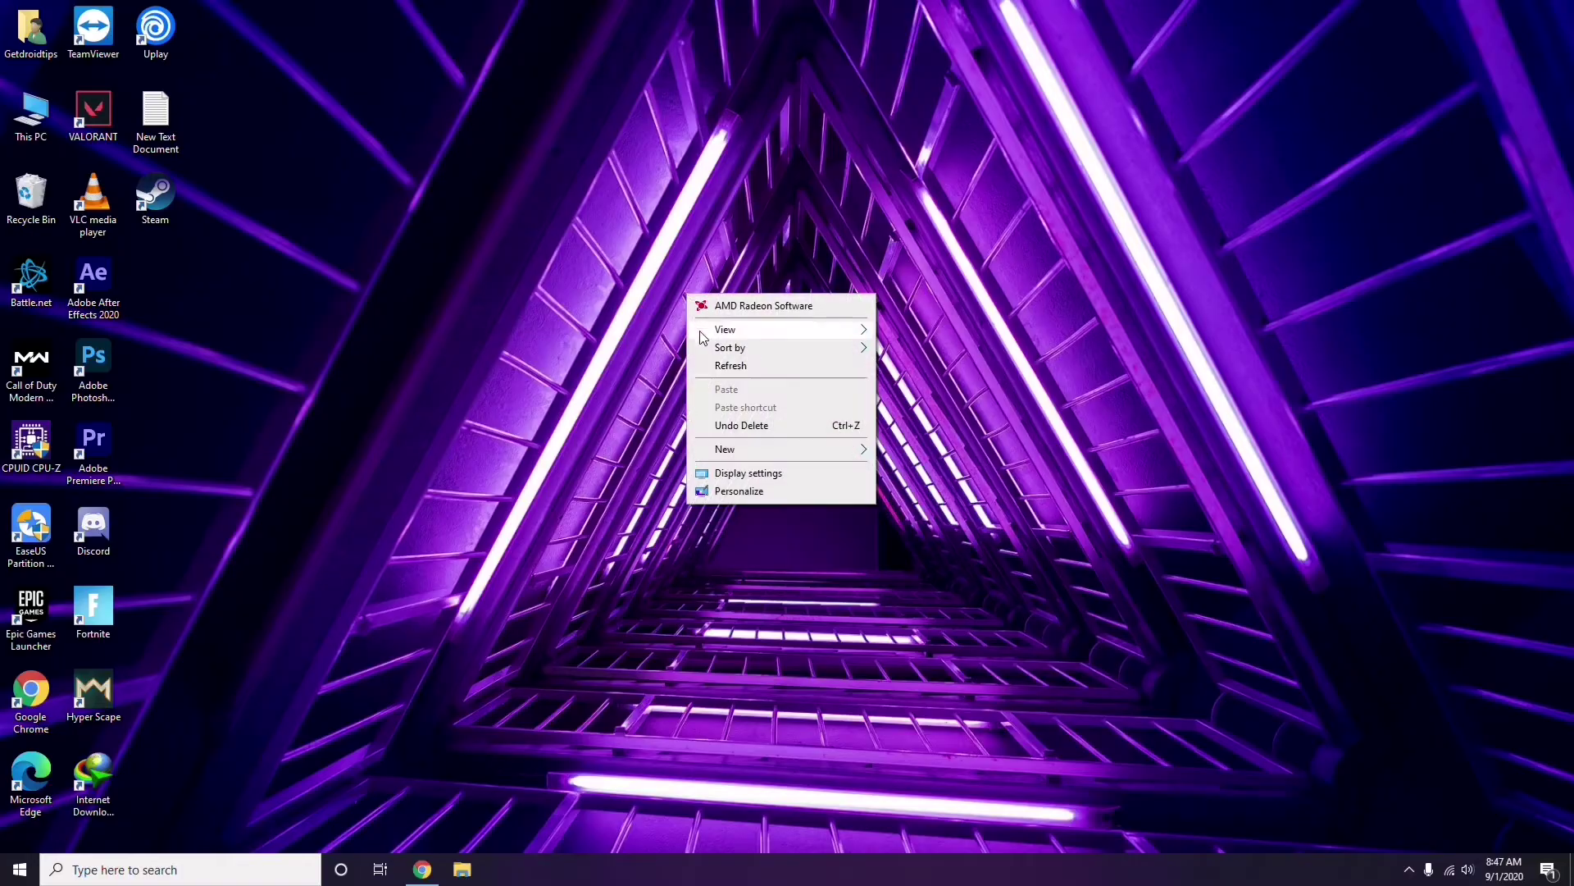
{"action": "left_click", "coordinate": [726, 369]}
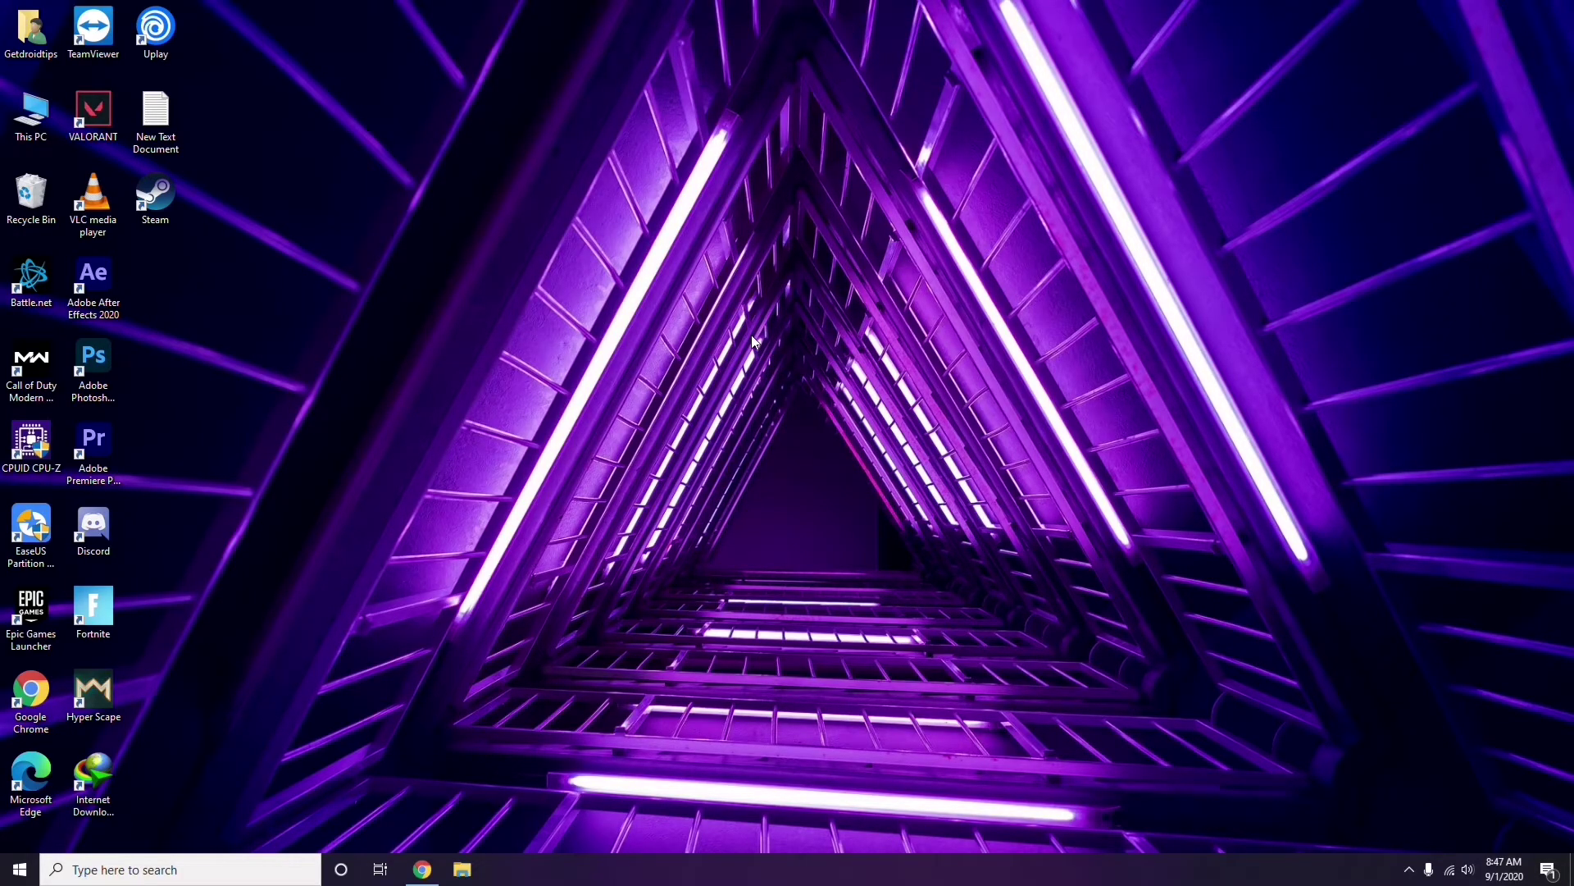
{"action": "right_click", "coordinate": [597, 230]}
{"action": "left_click", "coordinate": [636, 301]}
- View the Device Manager list in Computer Management for This PC, and close the window
{"action": "right_click", "coordinate": [33, 132]}
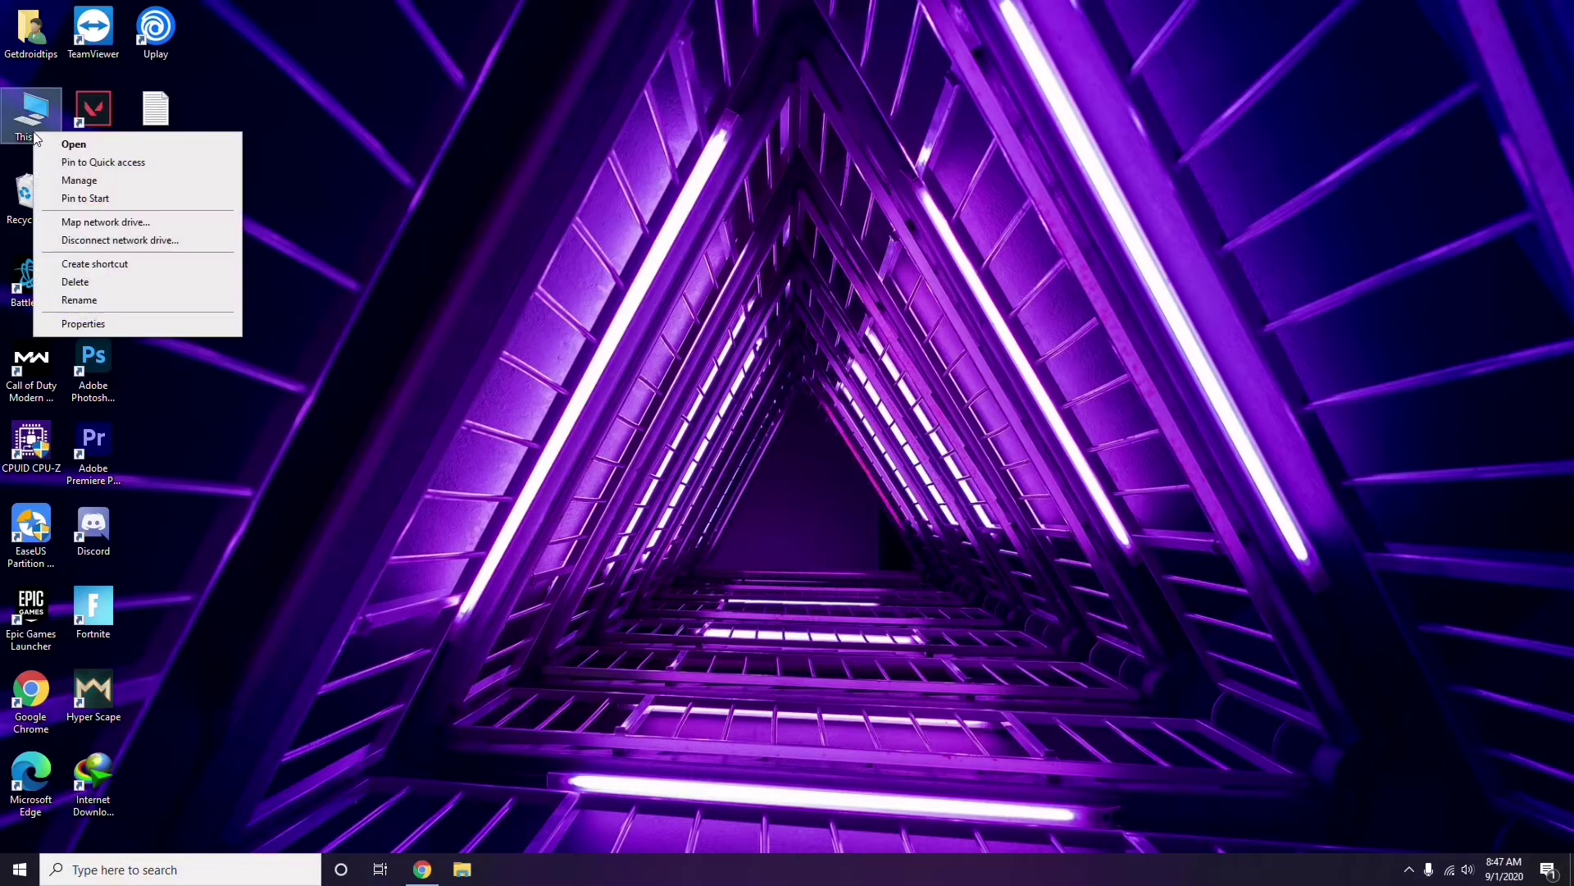
{"action": "left_click", "coordinate": [87, 182]}
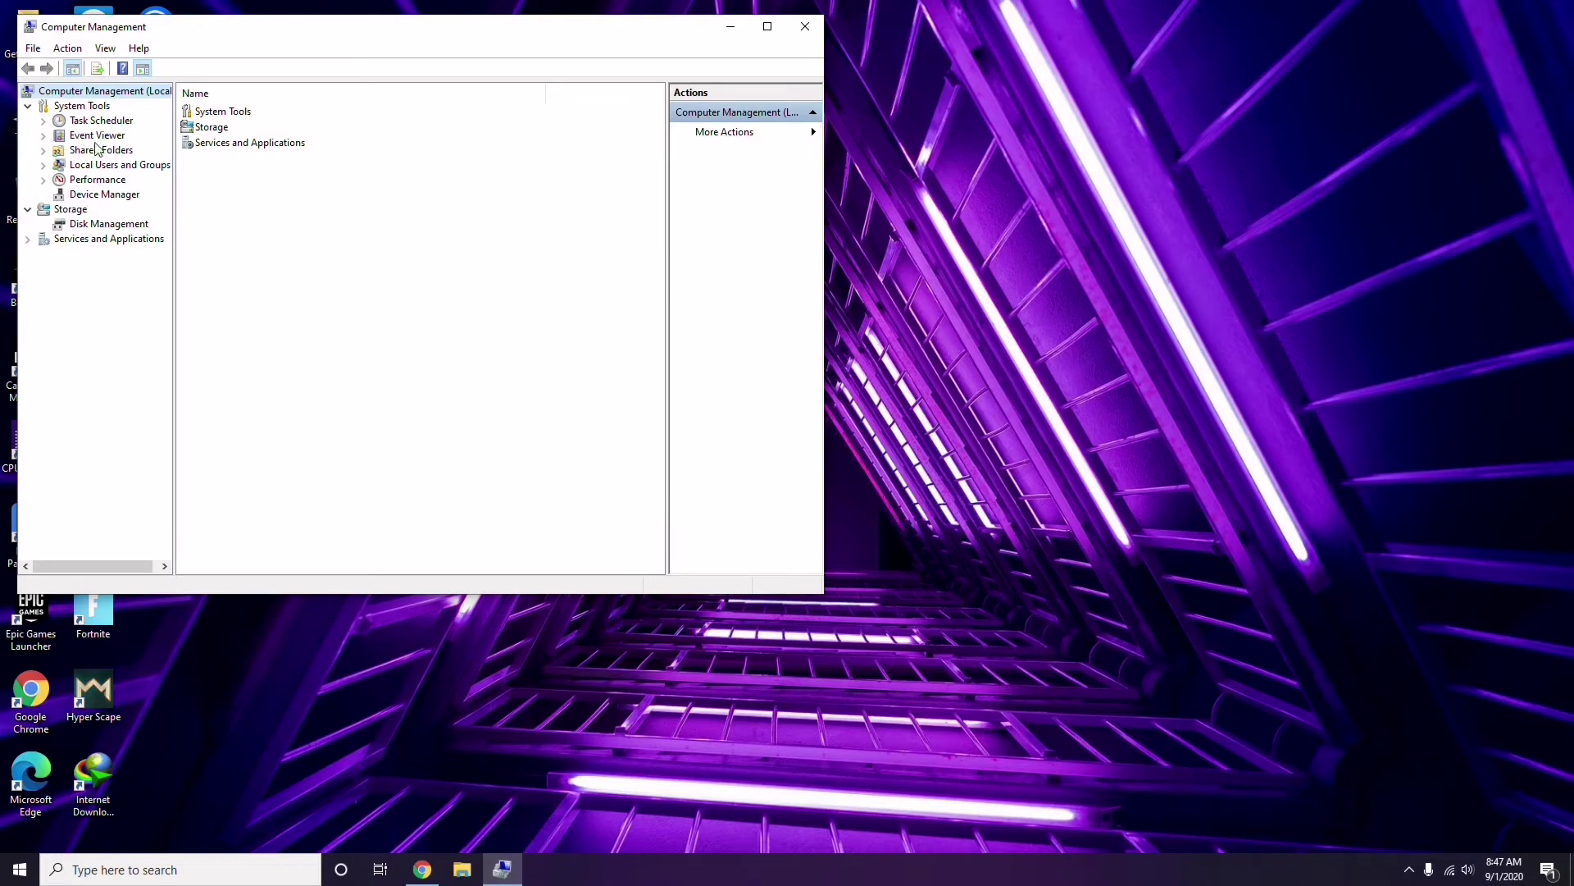
{"action": "left_click", "coordinate": [96, 195]}
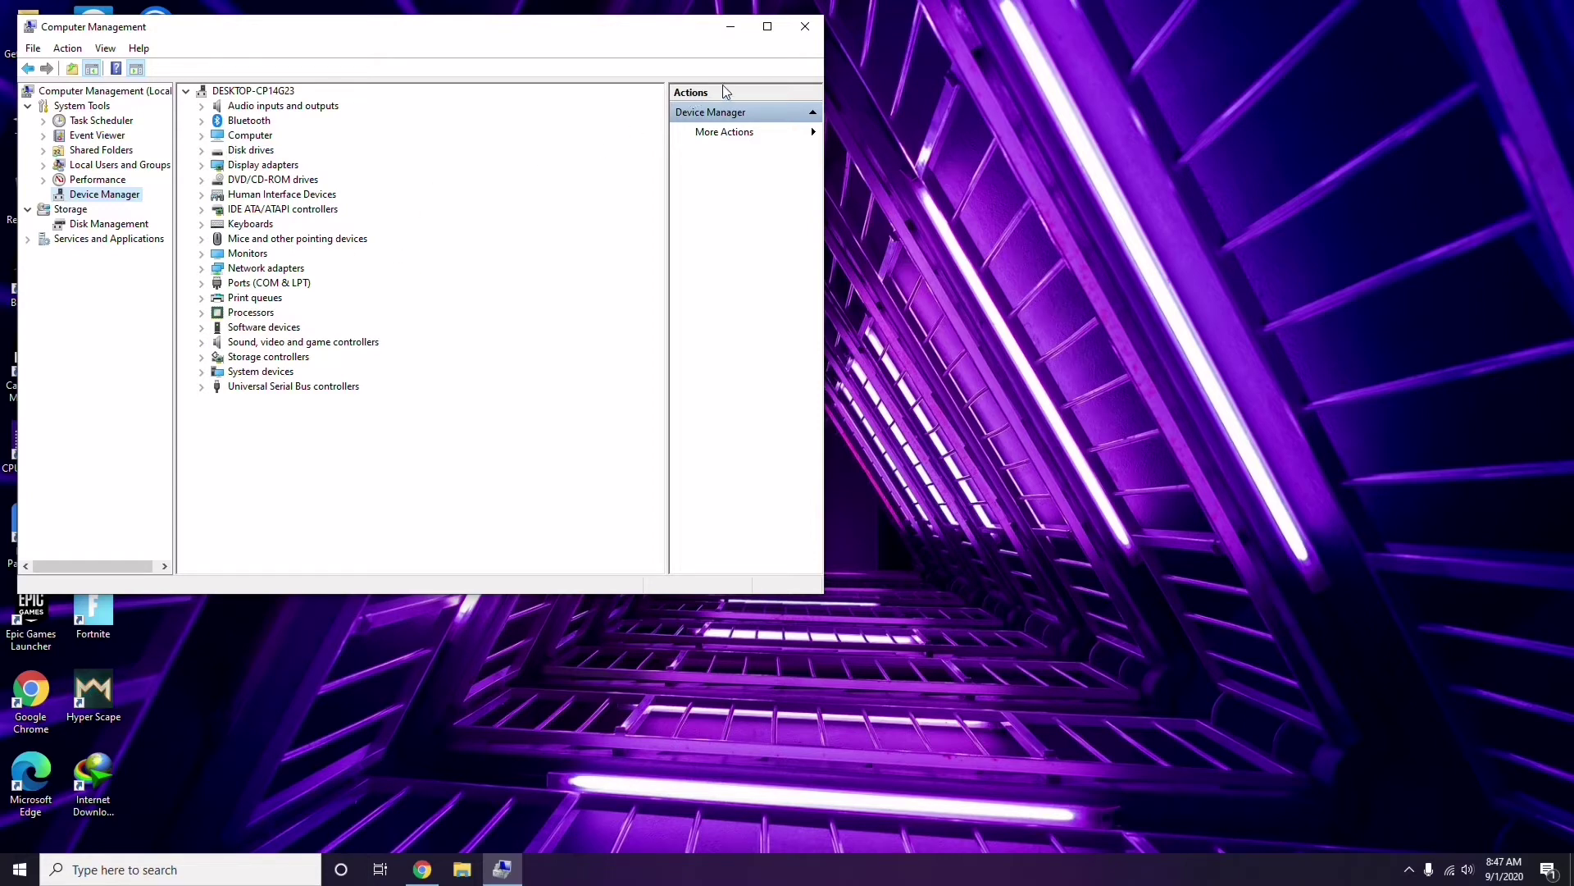
{"action": "left_click", "coordinate": [806, 27]}
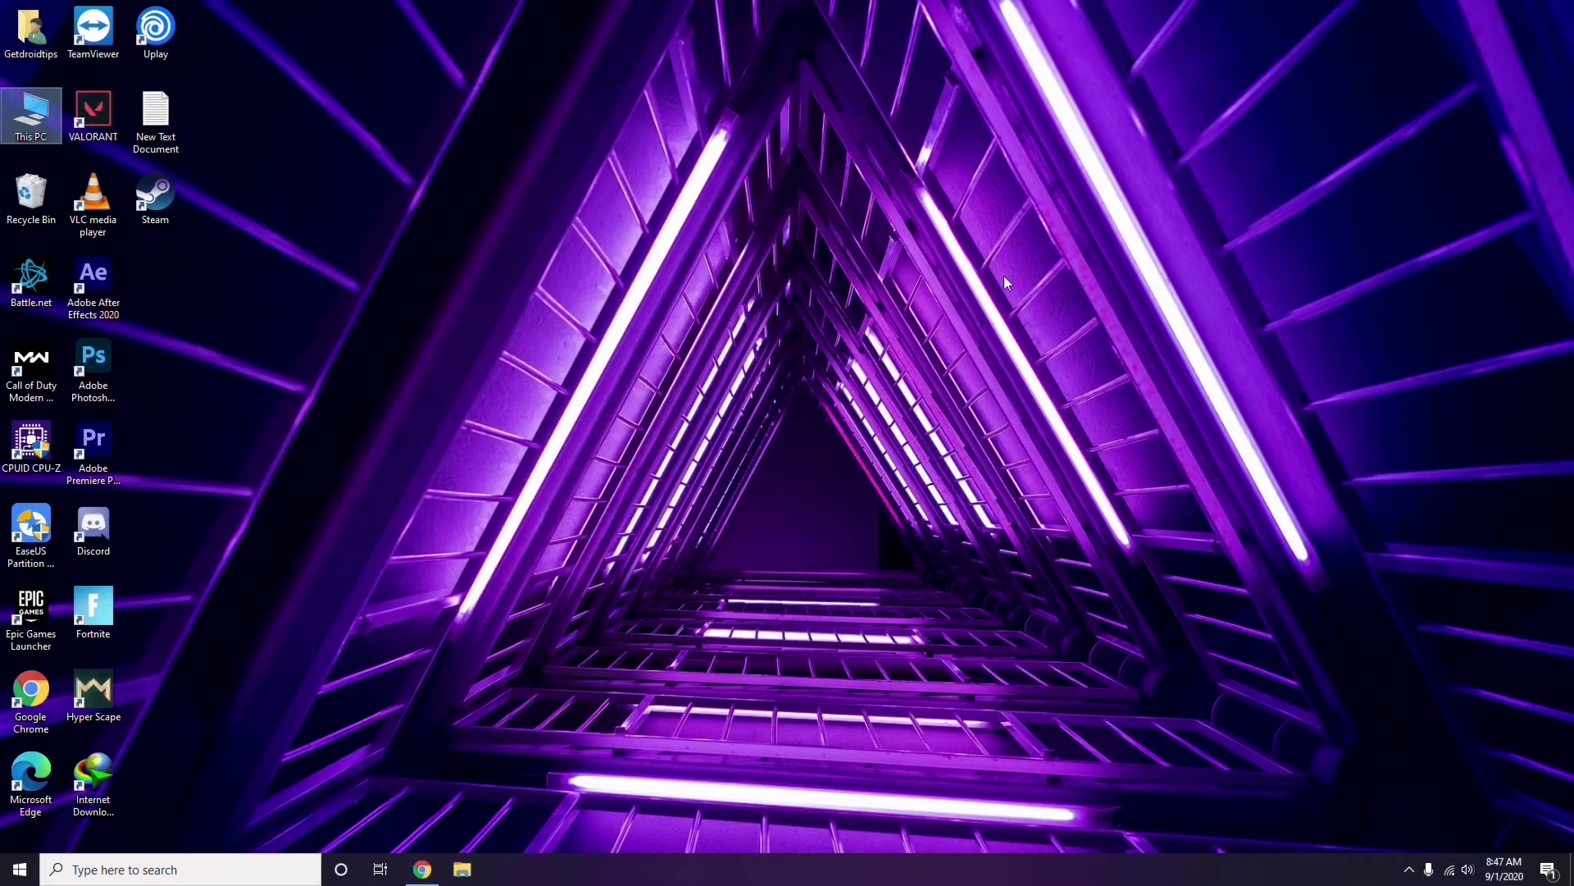
- Open AMD Radeon Software, review its System, Graphics, Display and Home pages for settings and driver updates, and close it
{"action": "left_click", "coordinate": [1409, 871]}
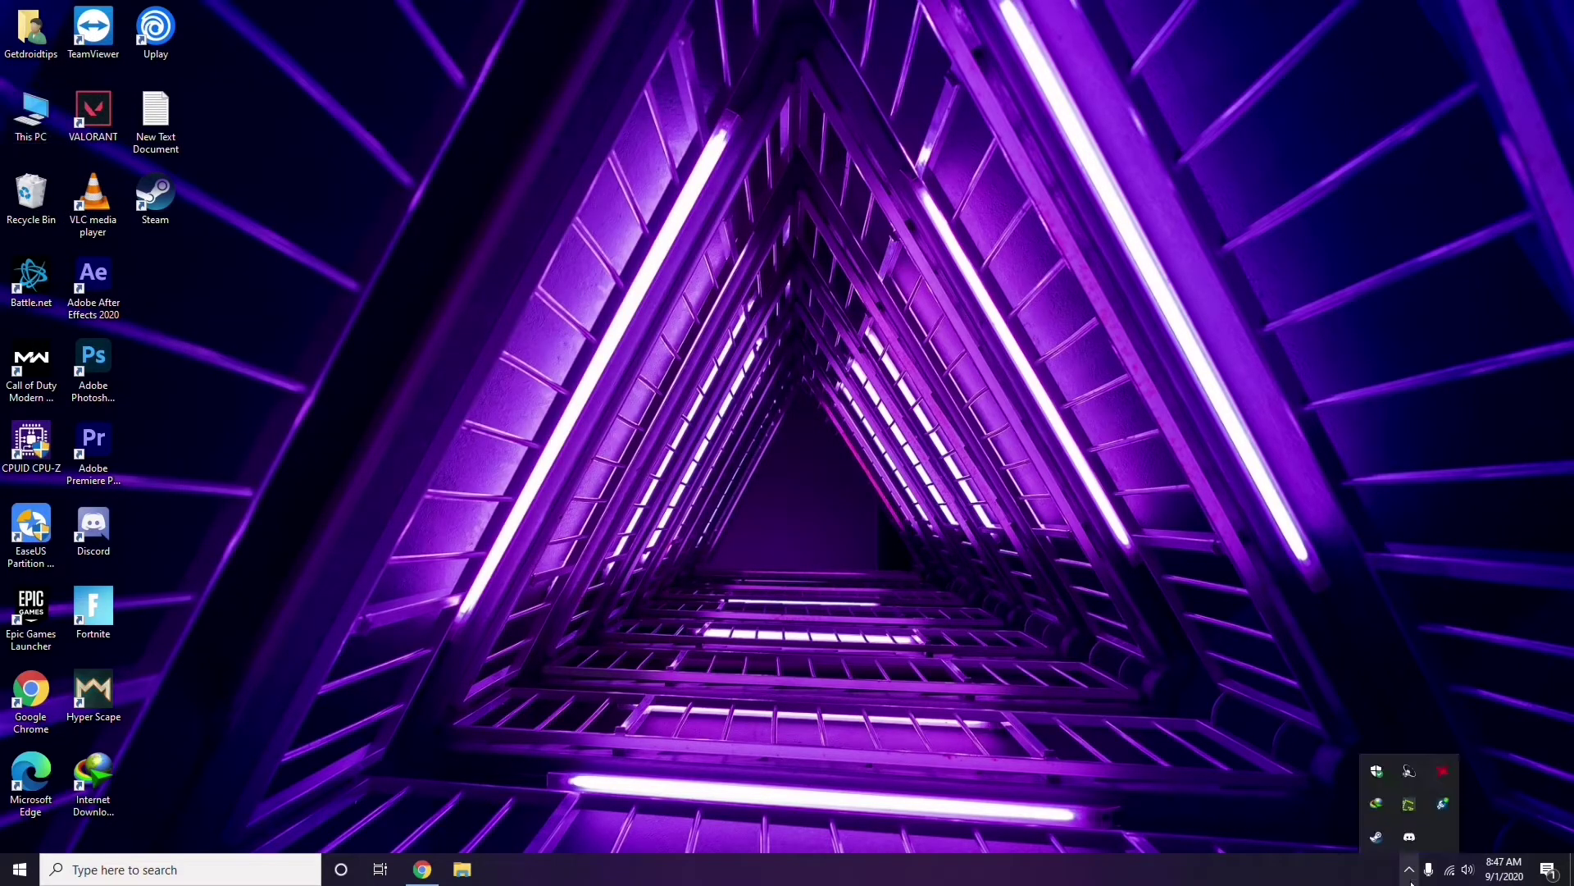
{"action": "left_click", "coordinate": [1443, 773]}
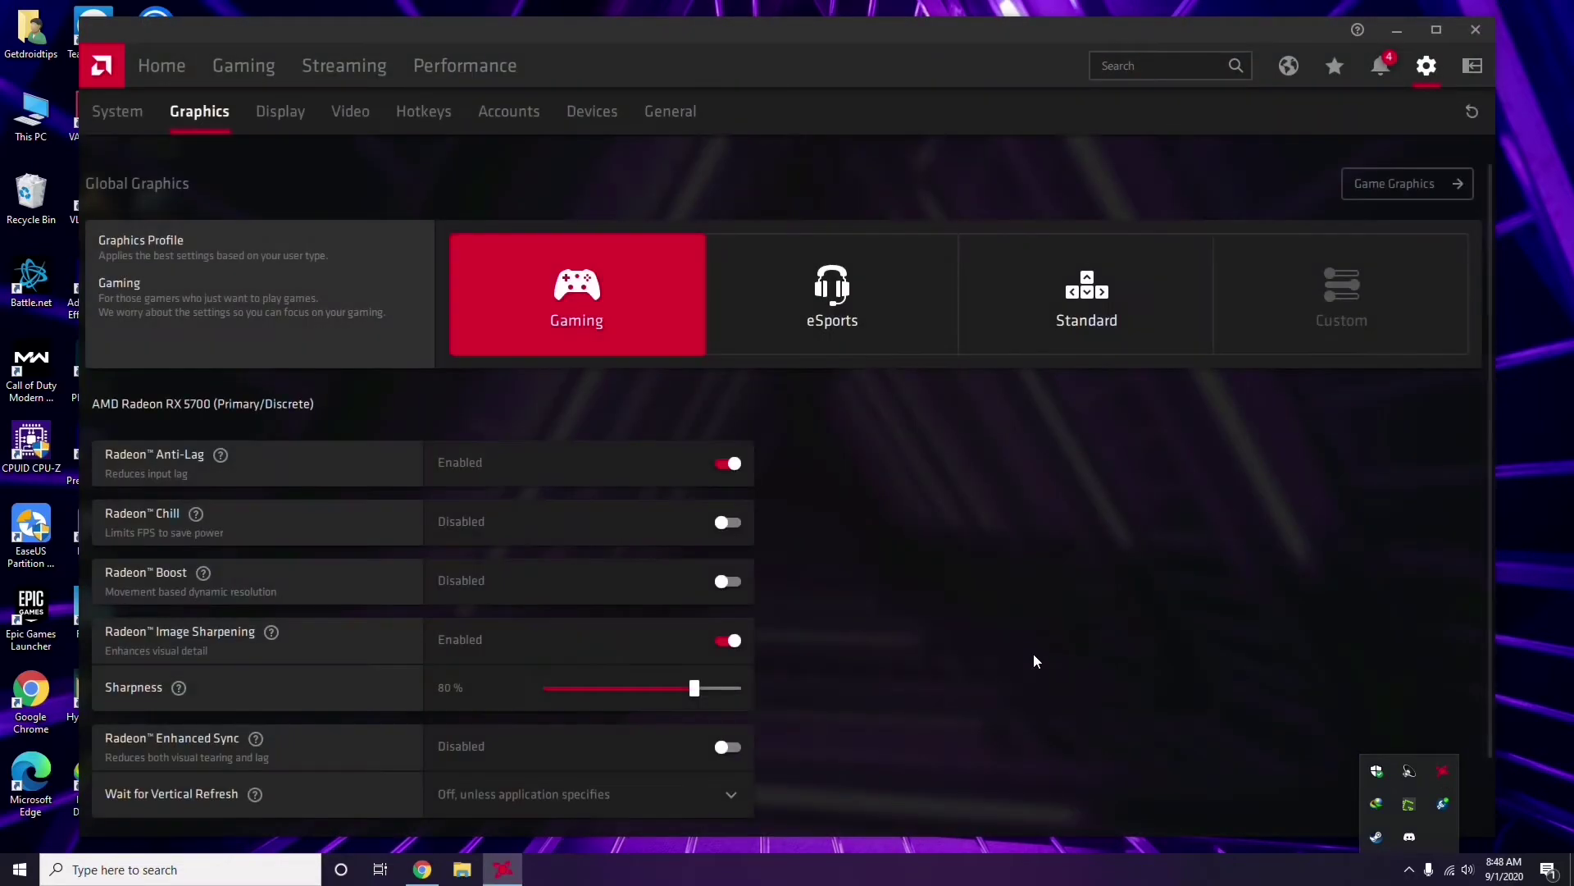
{"action": "left_click", "coordinate": [132, 115]}
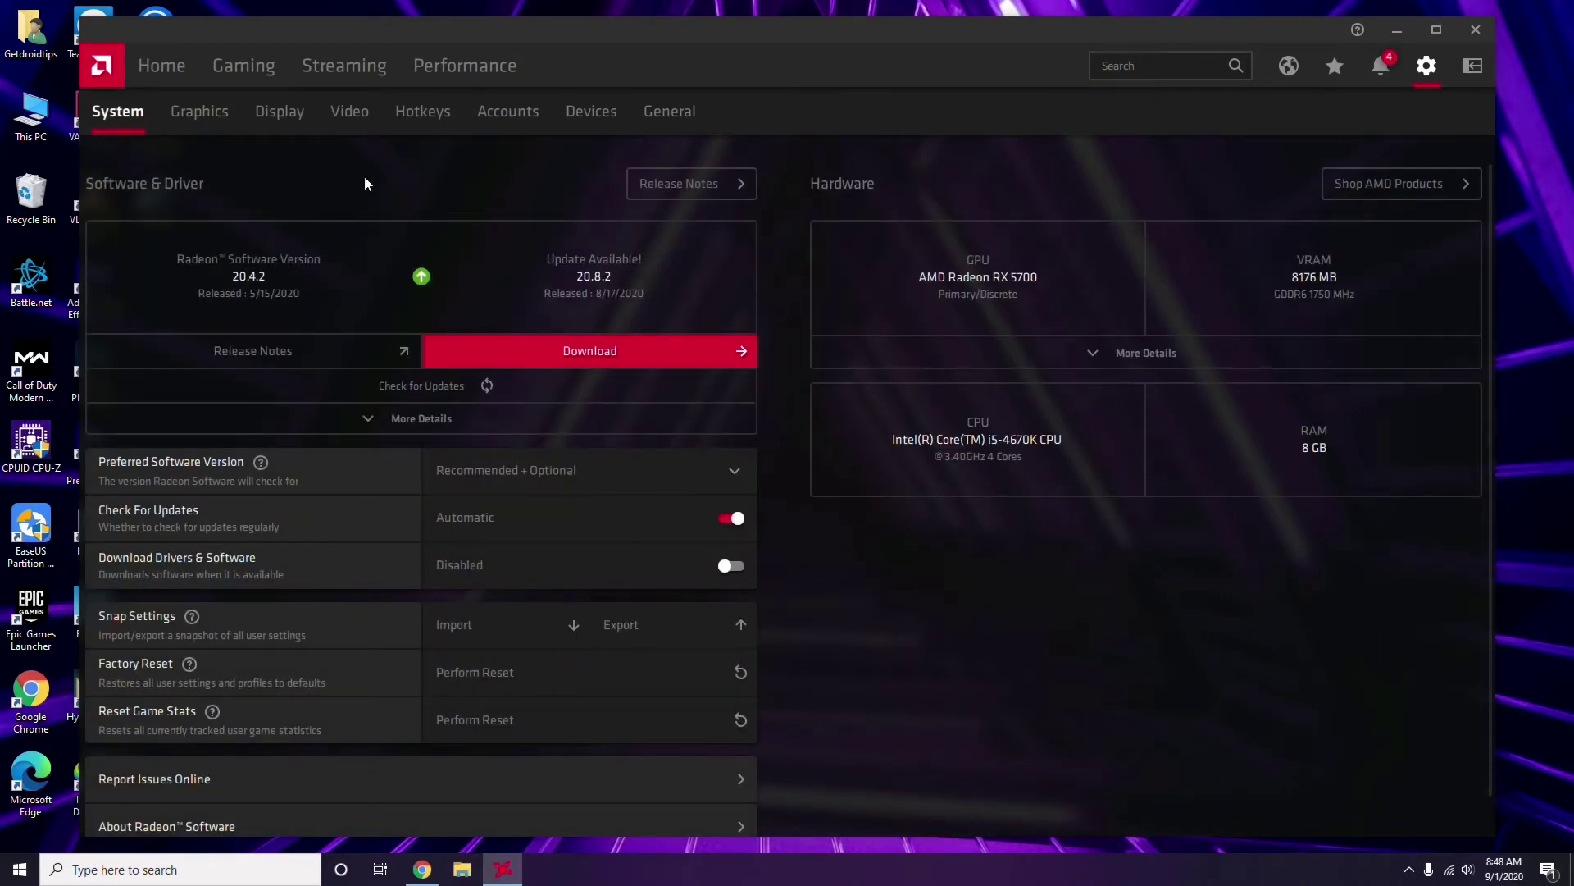
{"action": "left_click", "coordinate": [194, 116]}
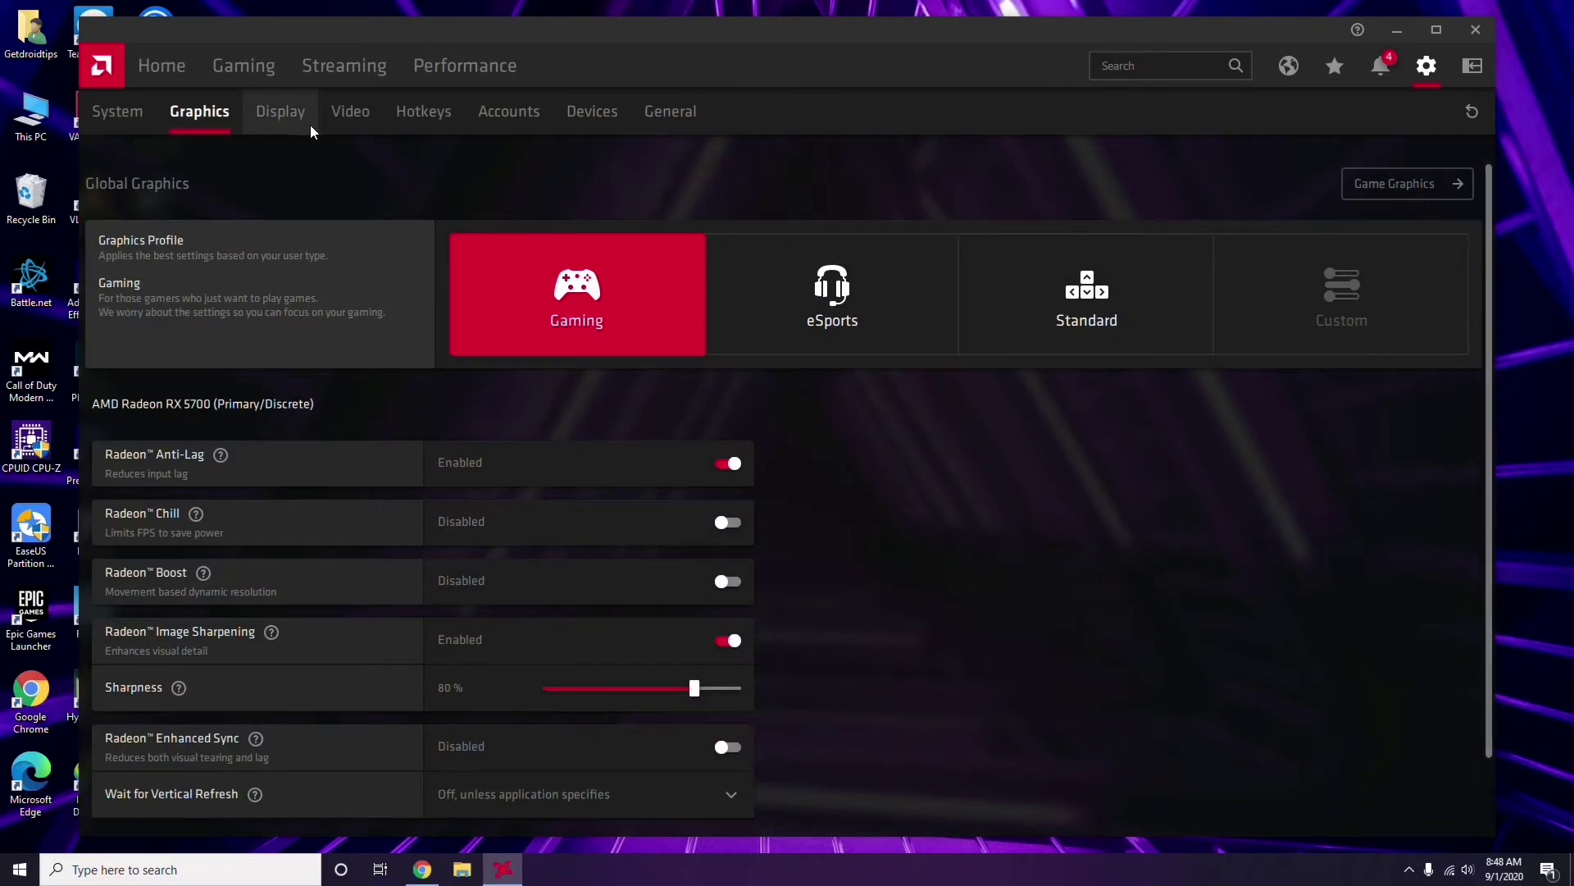
{"action": "left_click", "coordinate": [297, 123]}
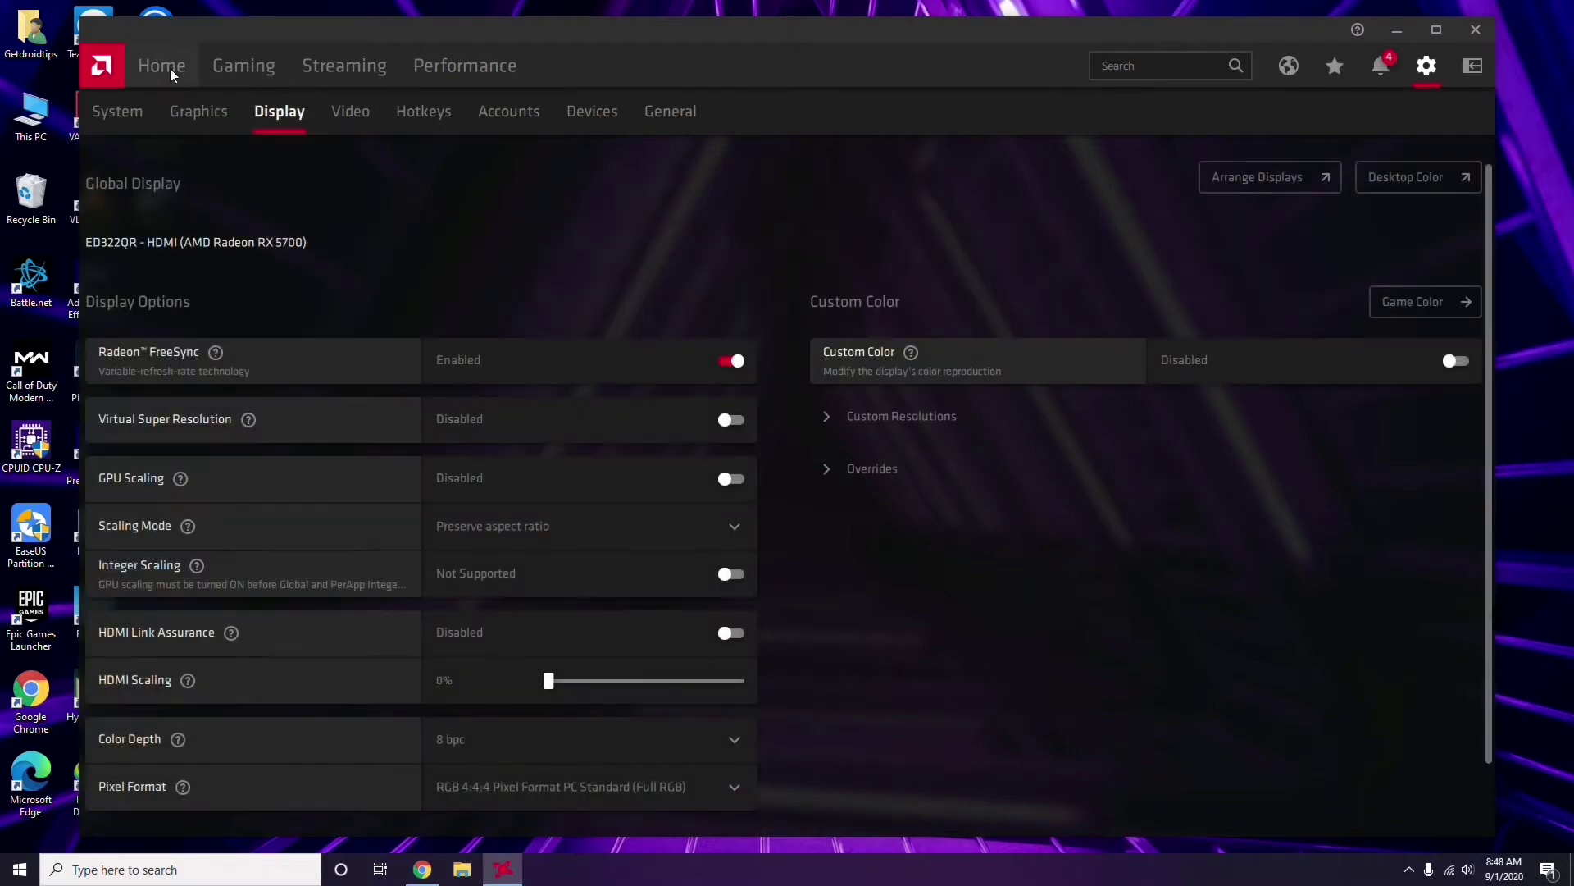
{"action": "left_click", "coordinate": [172, 72]}
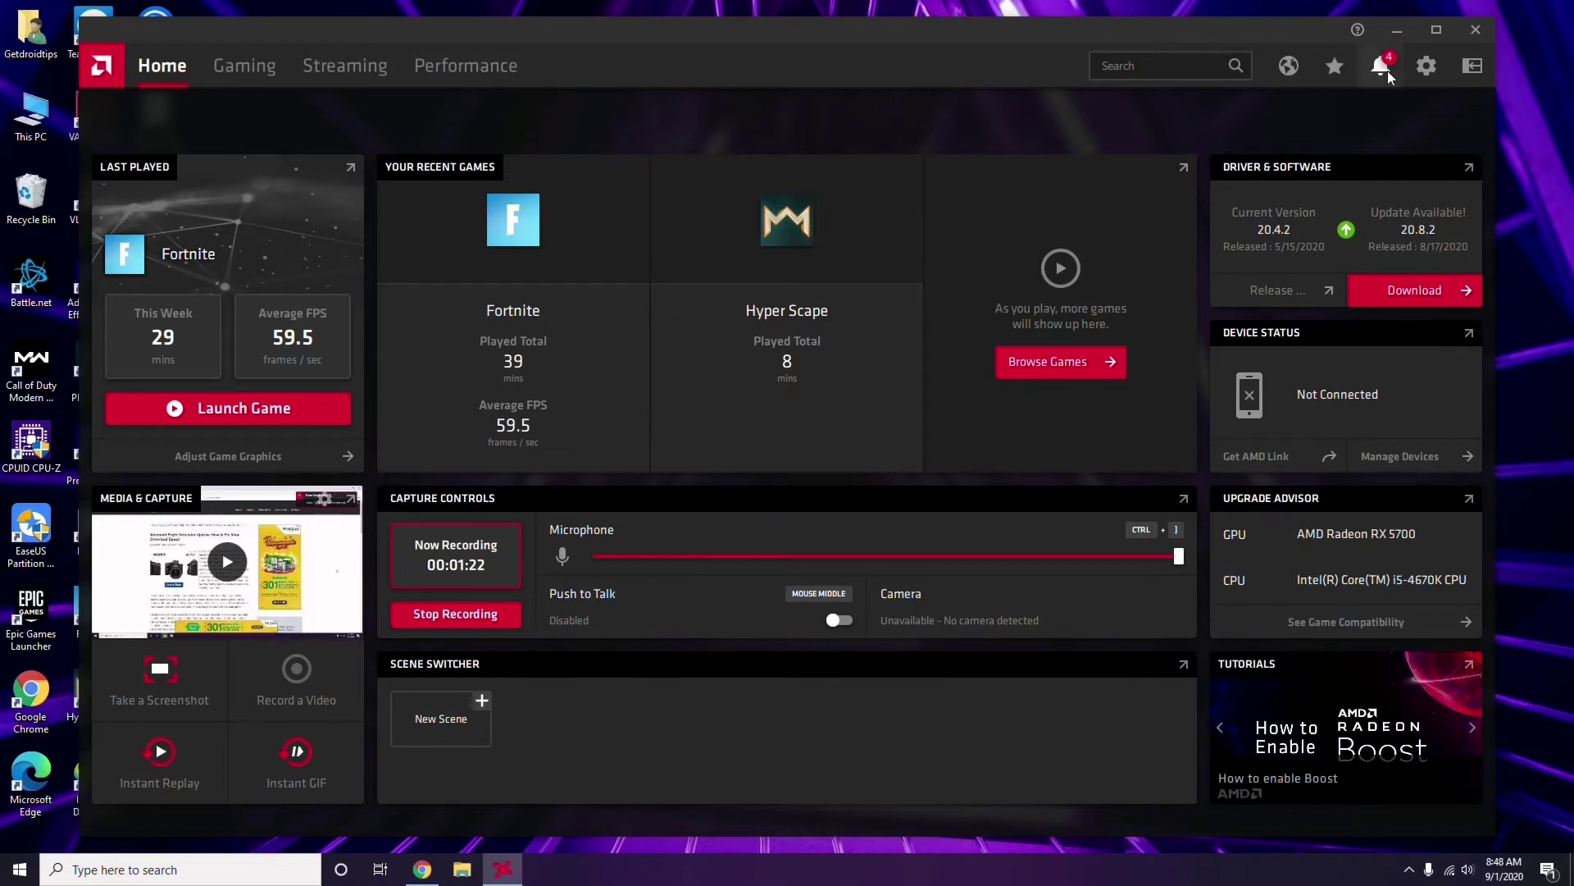
{"action": "left_click", "coordinate": [1476, 31]}
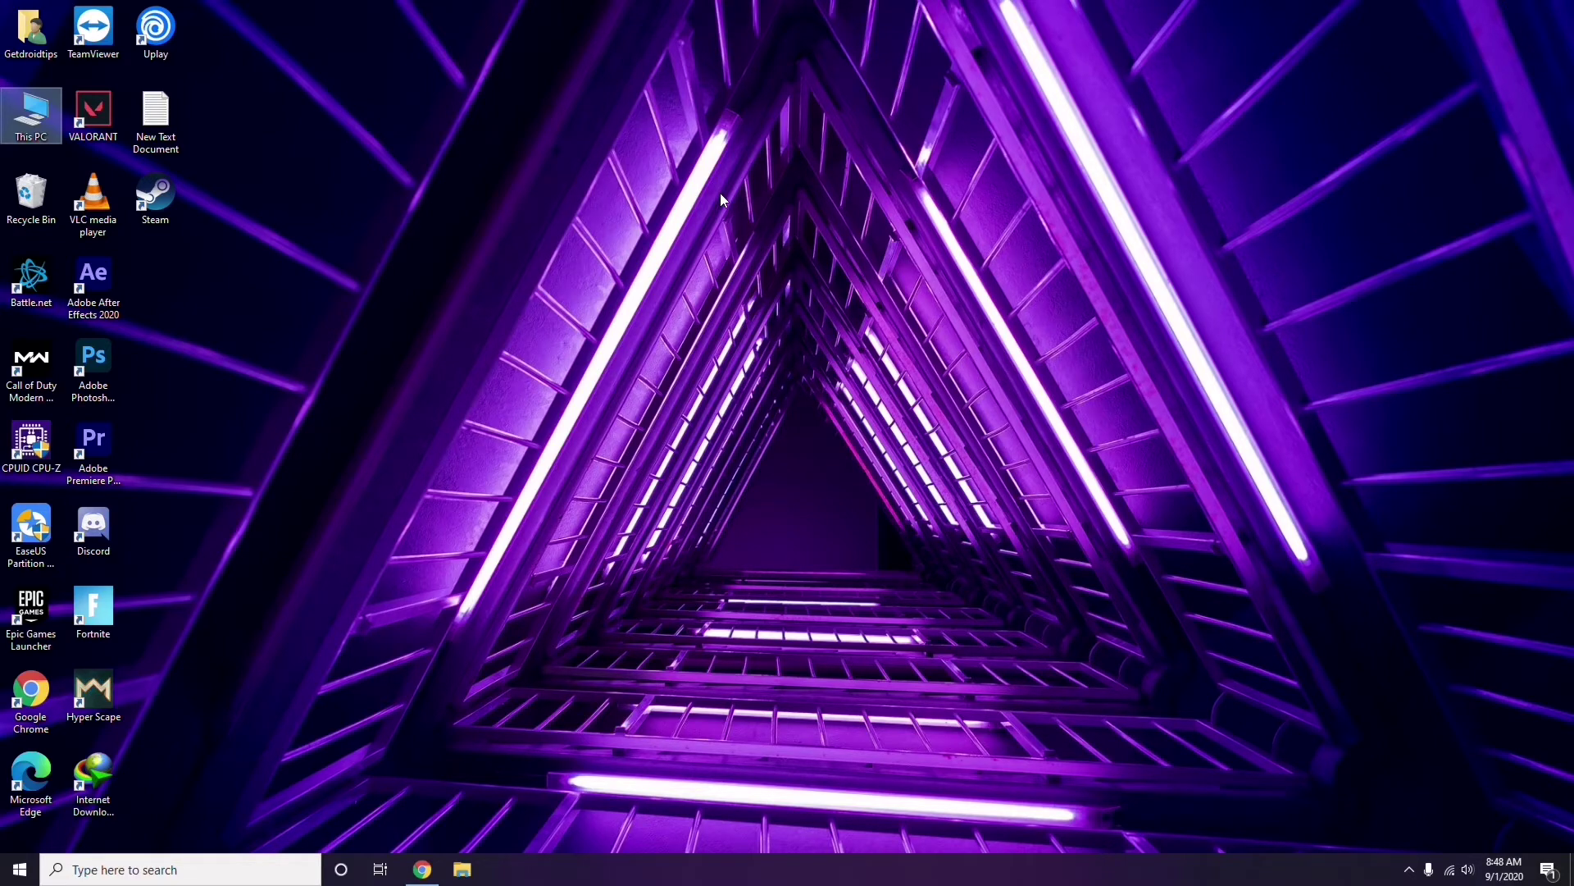
{"action": "right_click", "coordinate": [332, 211]}
{"action": "left_click", "coordinate": [356, 287]}
- Launch Steam, turn off the Steam Overlay while in-game in its In-Game settings, save the change and close Steam
{"action": "double_click", "coordinate": [162, 213]}
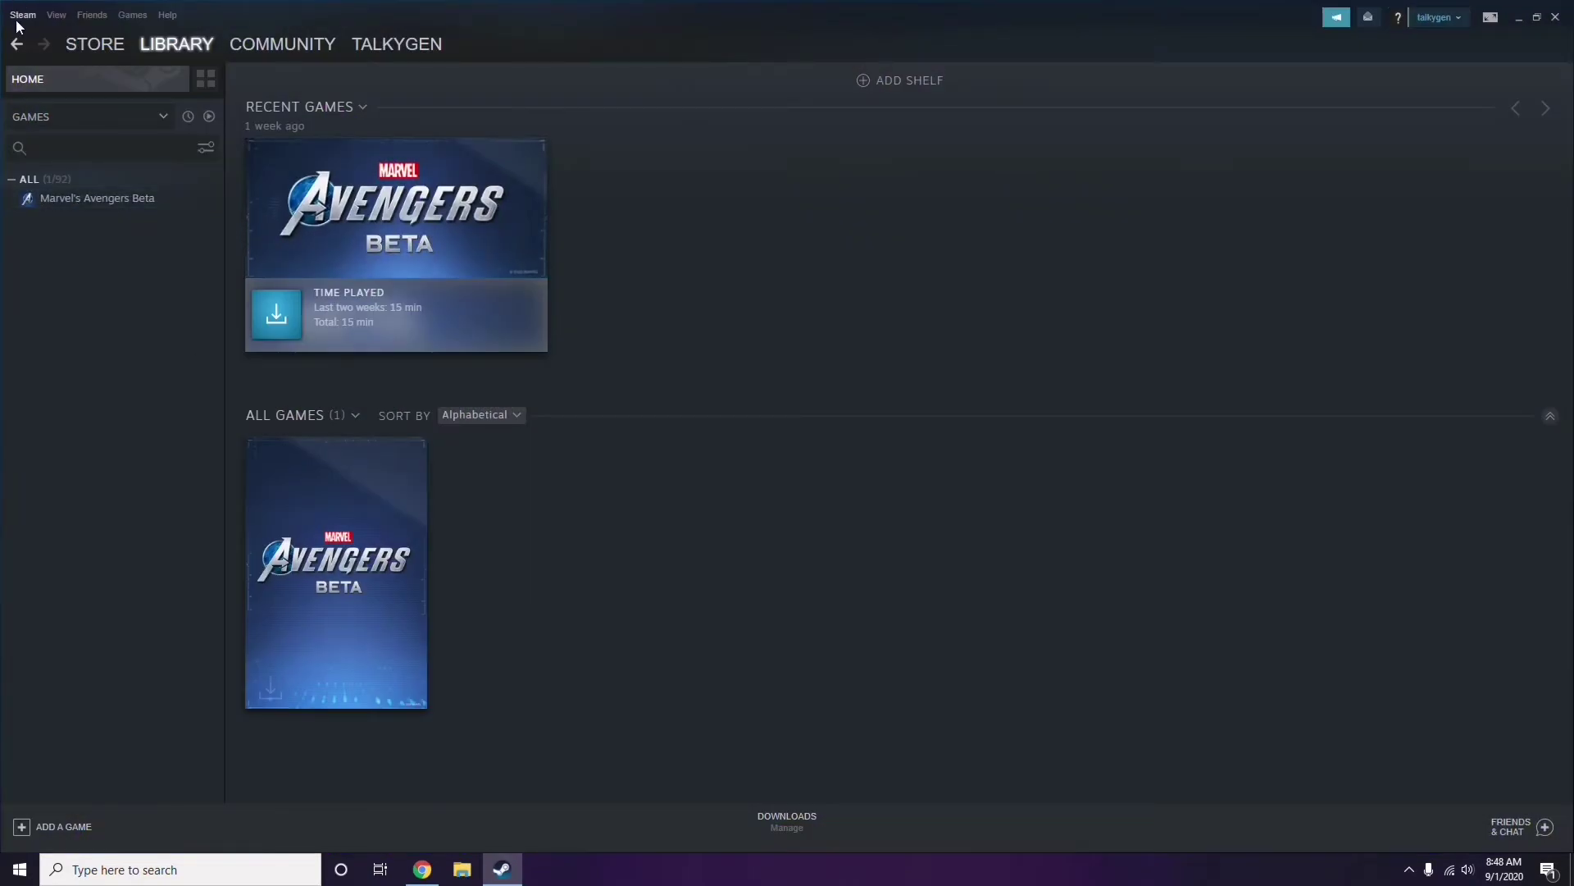
{"action": "left_click", "coordinate": [22, 15]}
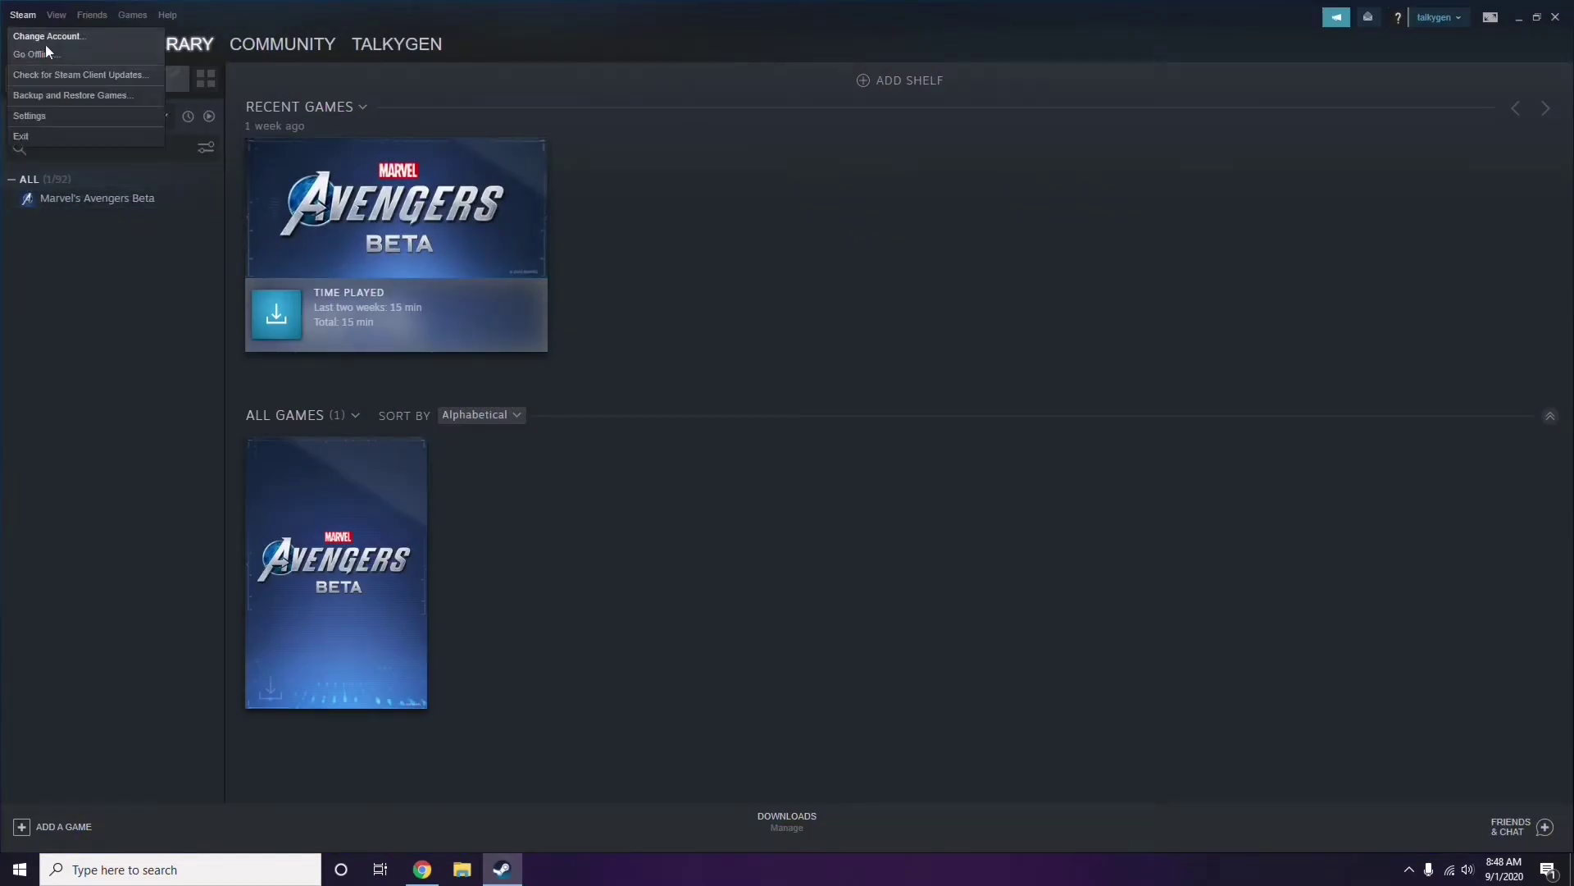
{"action": "left_click", "coordinate": [52, 114]}
{"action": "left_click_drag", "start_coordinate": [956, 318], "coordinate": [874, 185]}
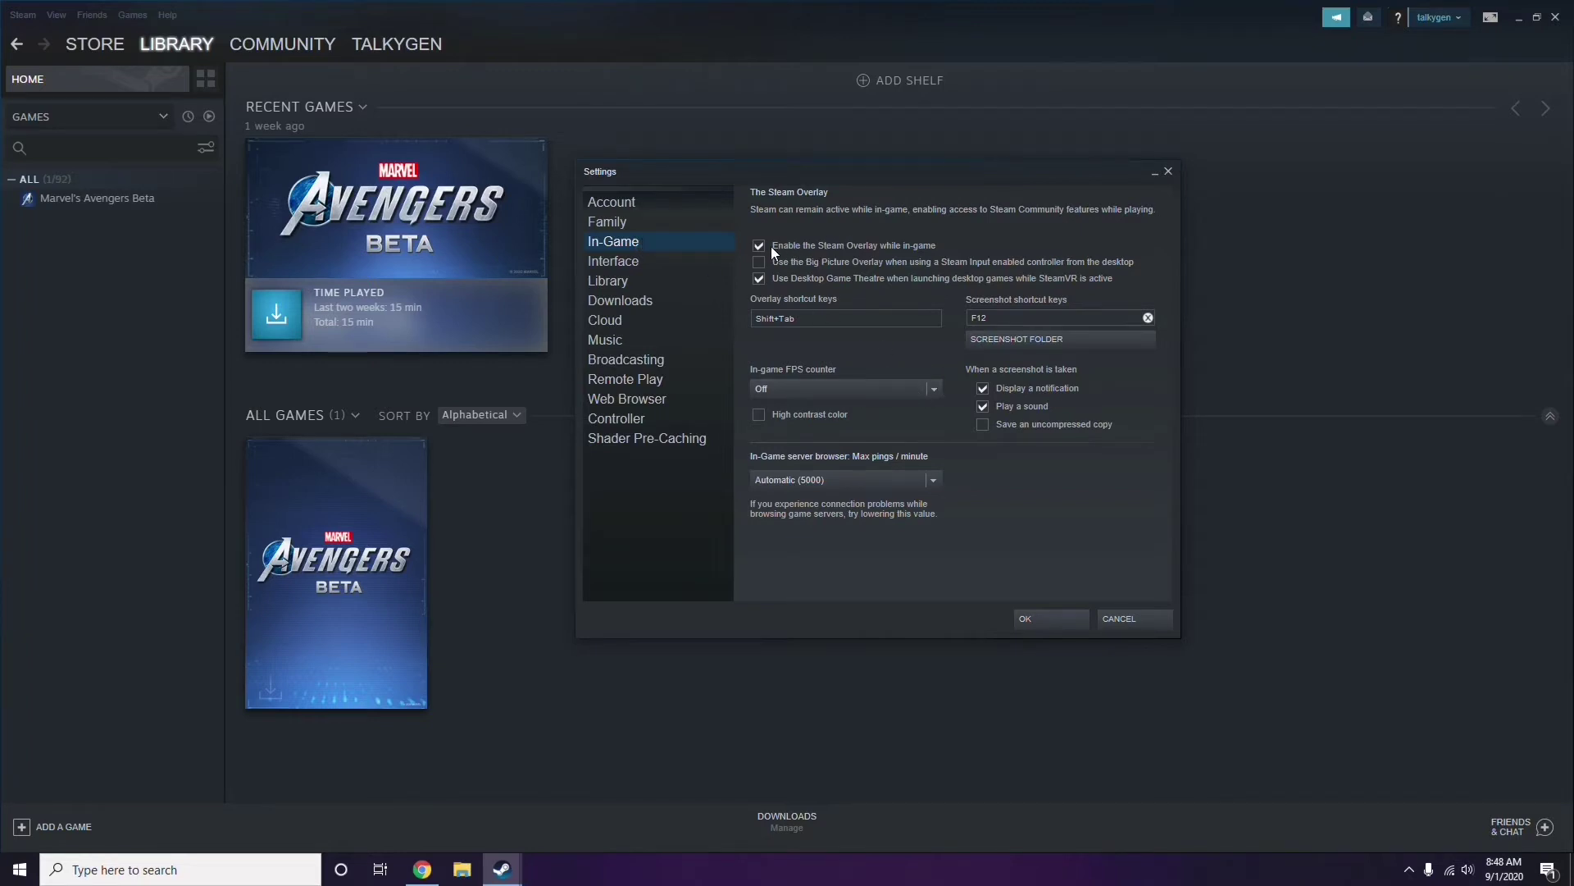
{"action": "left_click", "coordinate": [838, 247]}
{"action": "left_click", "coordinate": [1035, 620]}
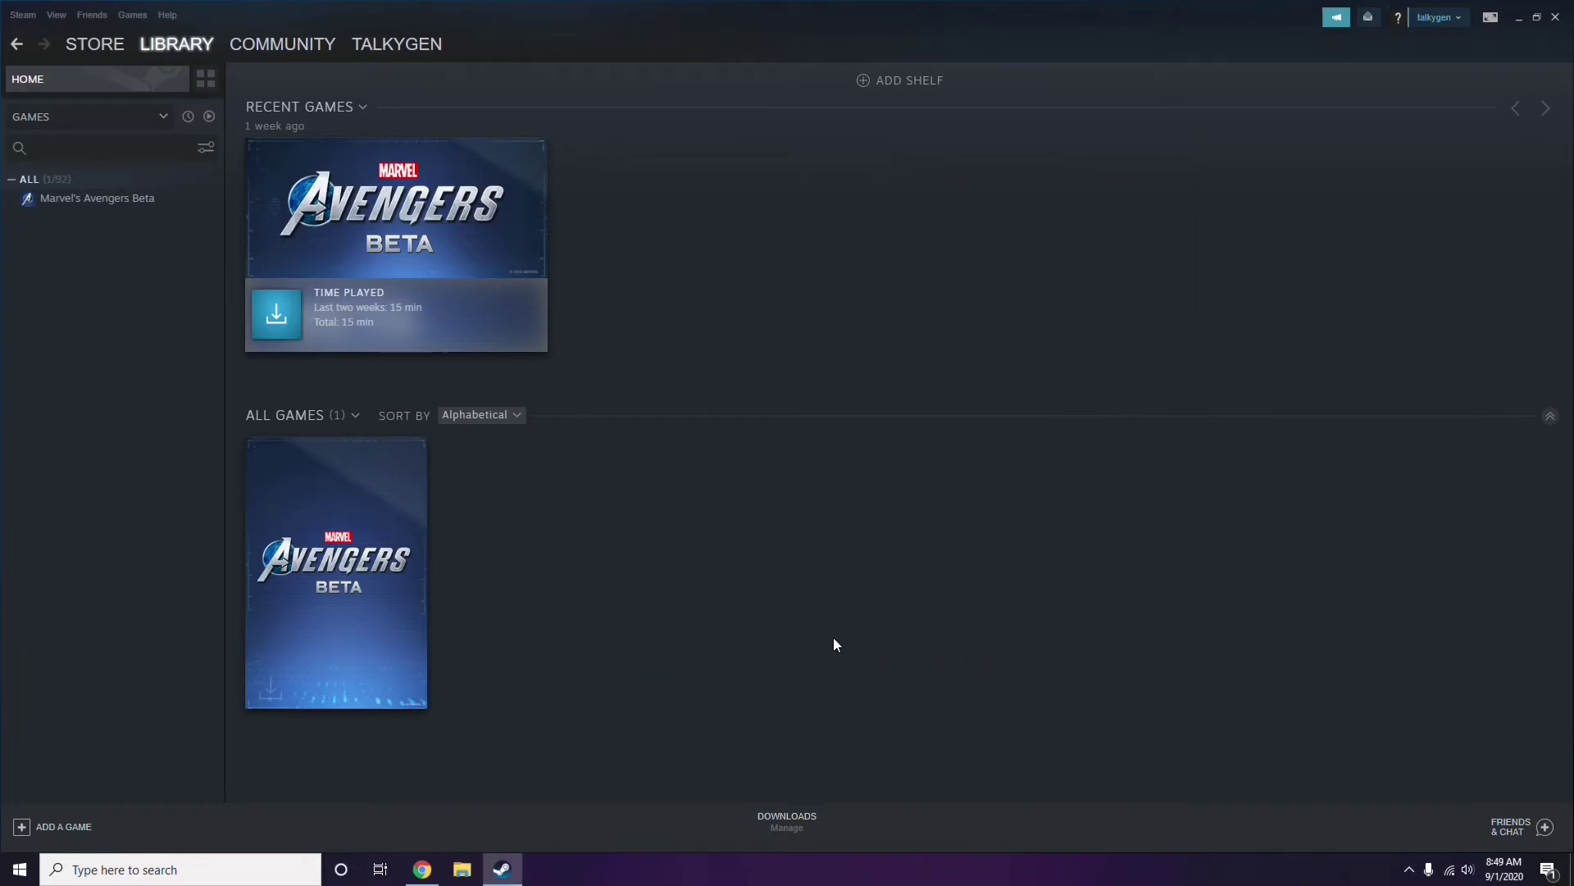
{"action": "left_click", "coordinate": [1556, 17]}
{"action": "right_click", "coordinate": [644, 269]}
{"action": "left_click", "coordinate": [682, 334]}
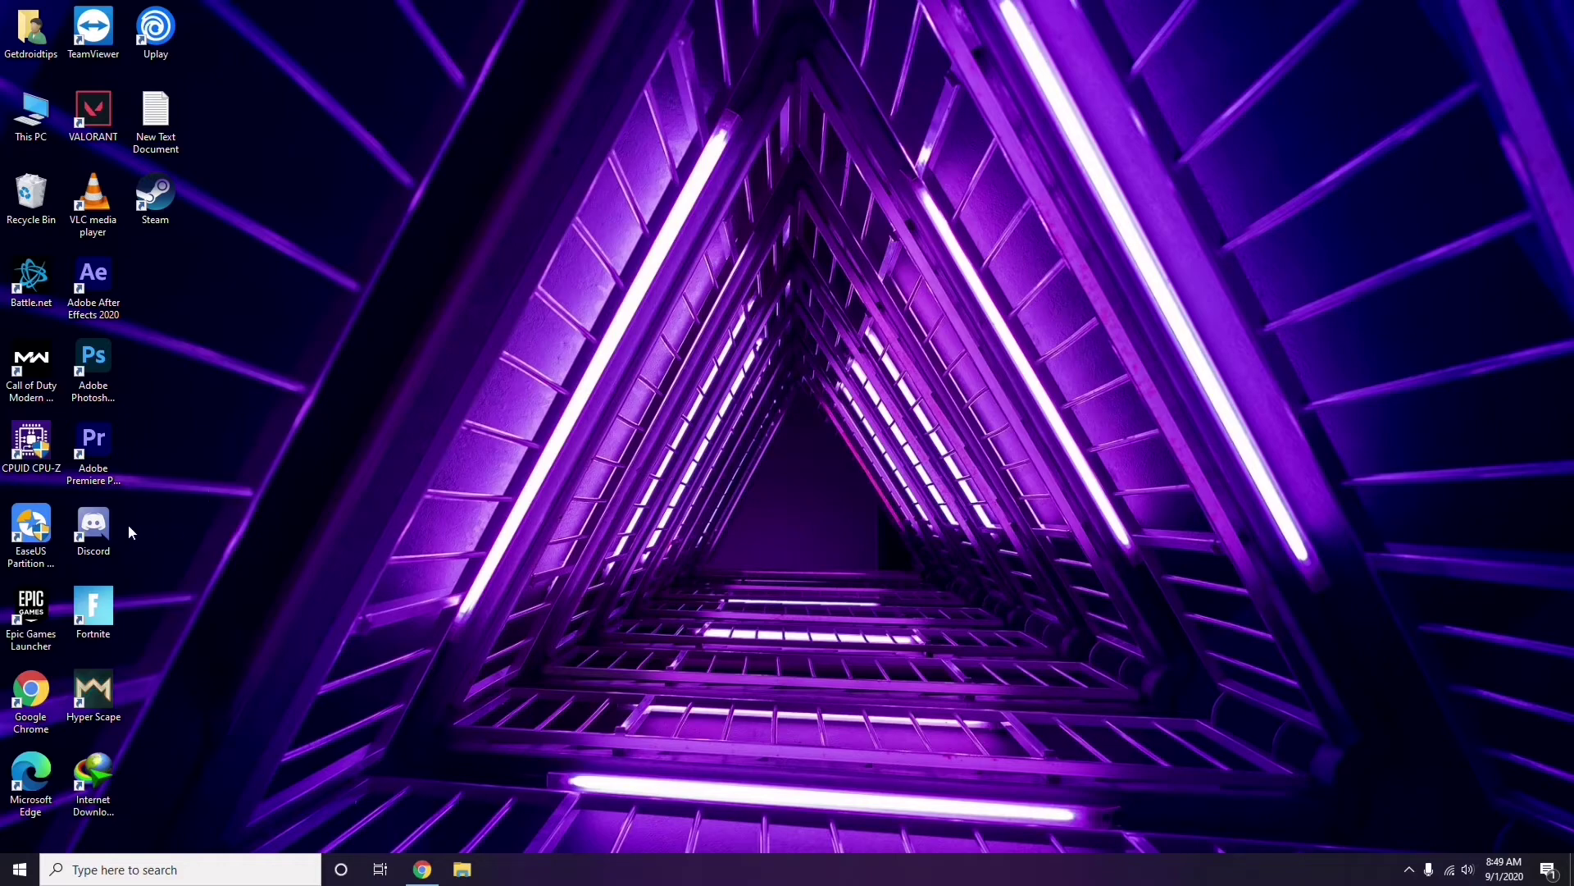
- Launch Discord and disable the OpenH264 Video Codec provided by Cisco Systems in the Voice & Video settings
{"action": "double_click", "coordinate": [105, 524]}
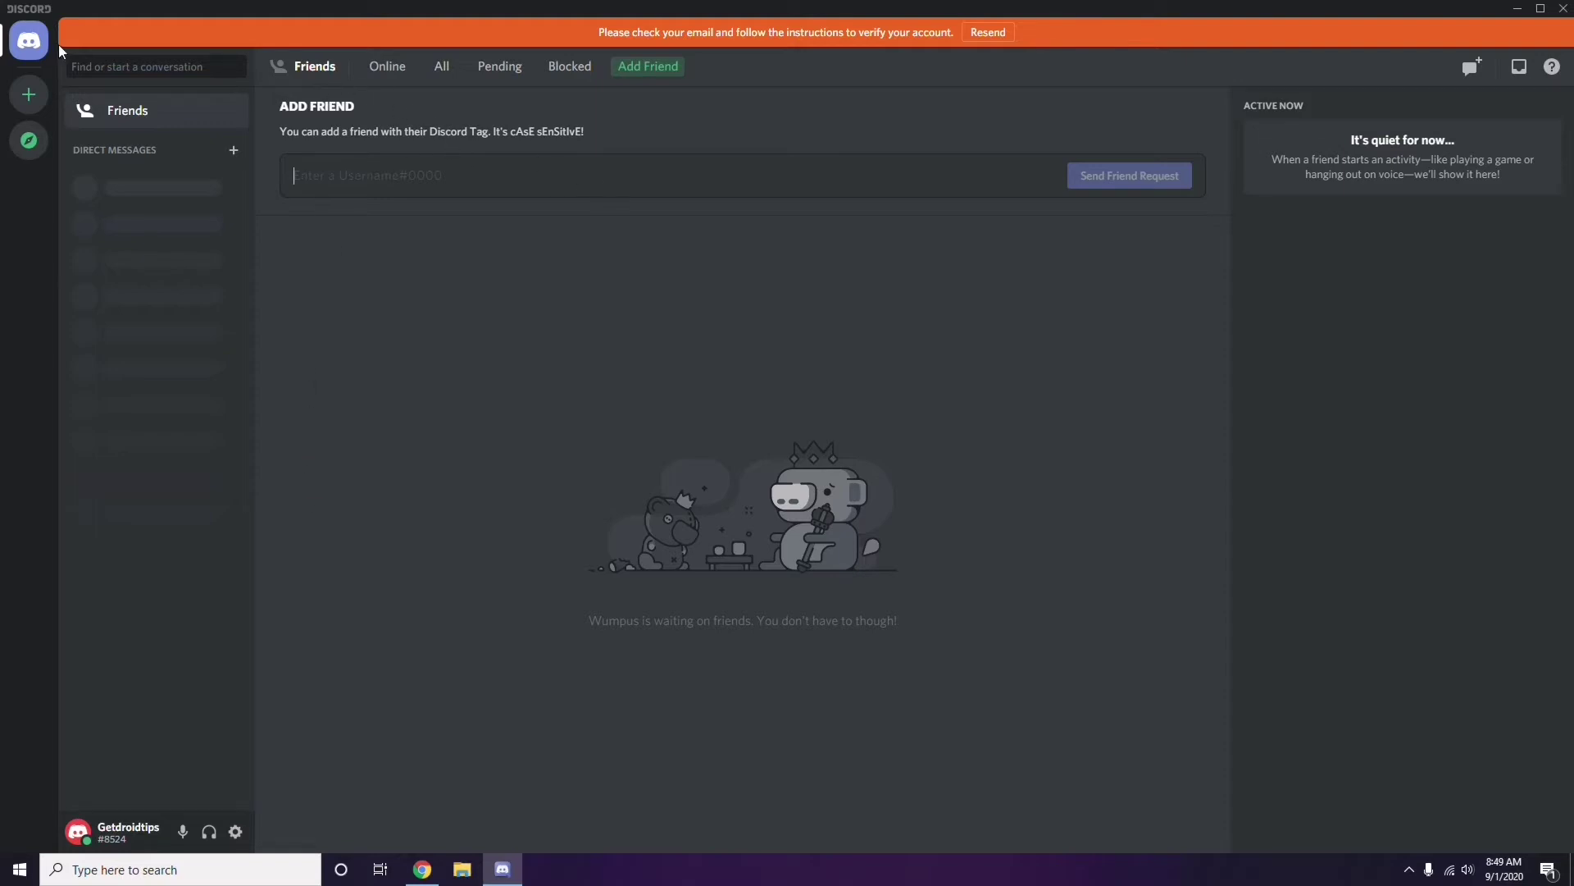
{"action": "left_click", "coordinate": [236, 833]}
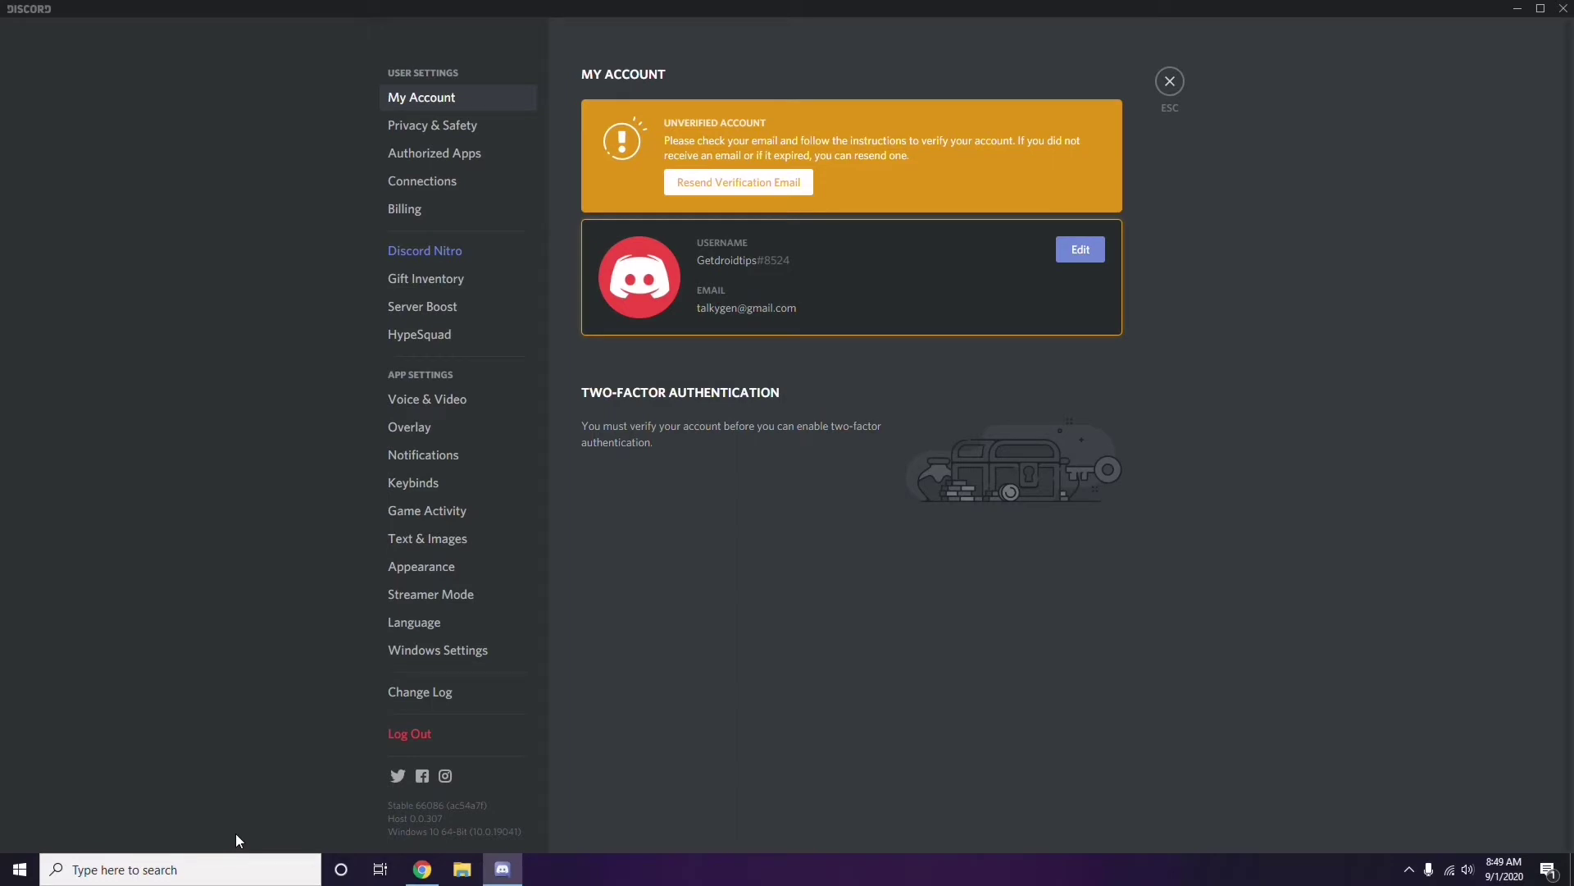
{"action": "left_click", "coordinate": [419, 401]}
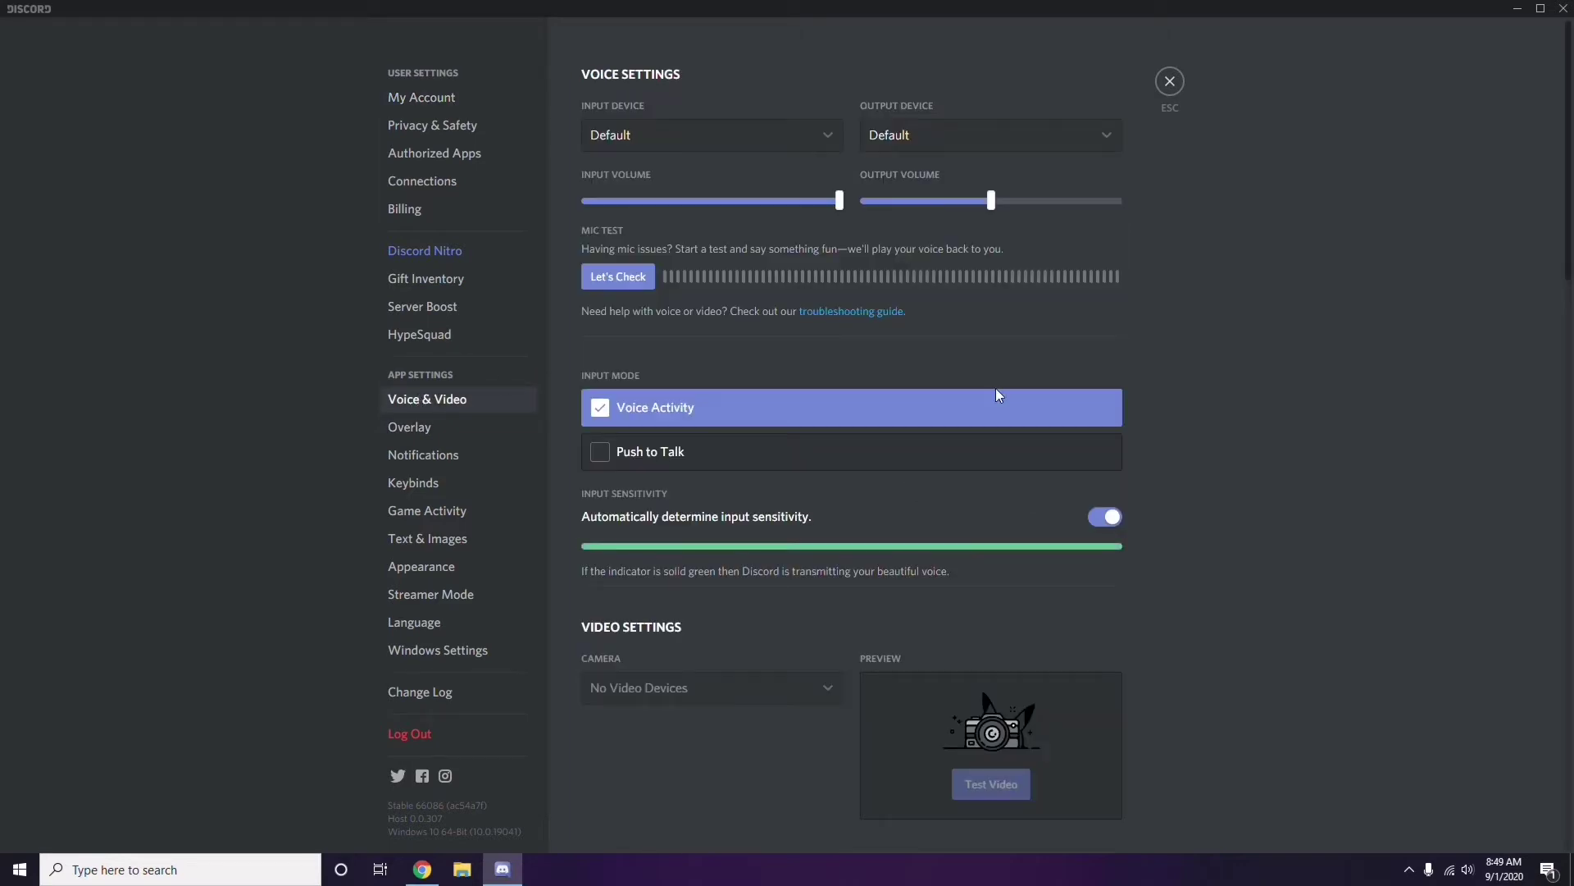
{"action": "scroll", "coordinate": [1201, 394], "scroll_direction": "down", "scroll_amount": 2}
{"action": "scroll", "coordinate": [1201, 397], "scroll_direction": "down", "scroll_amount": 6}
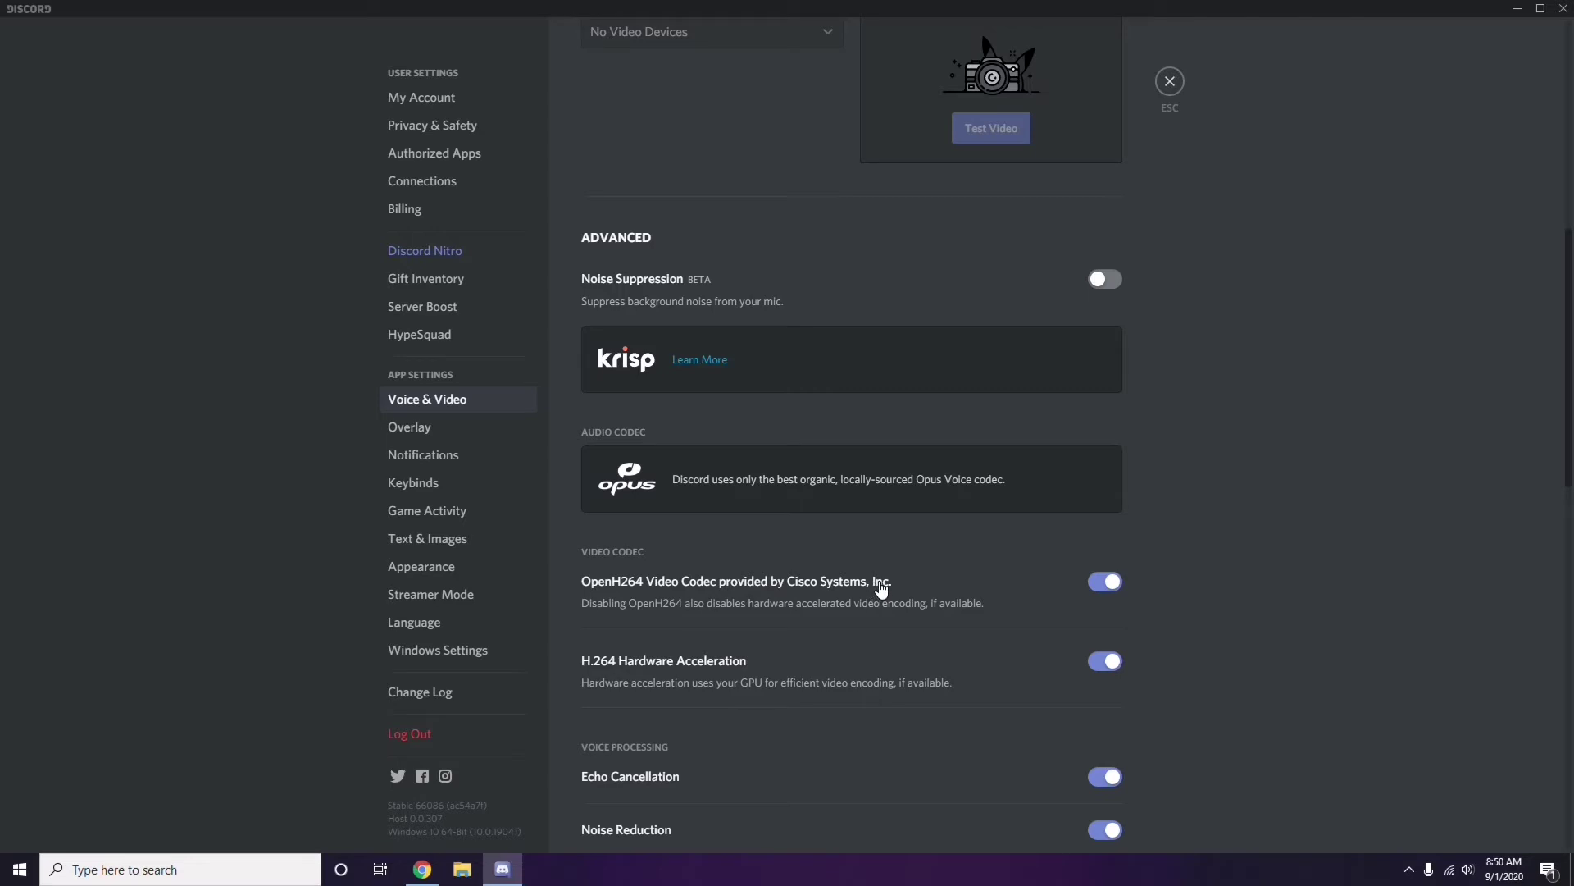
{"action": "left_click", "coordinate": [1104, 581]}
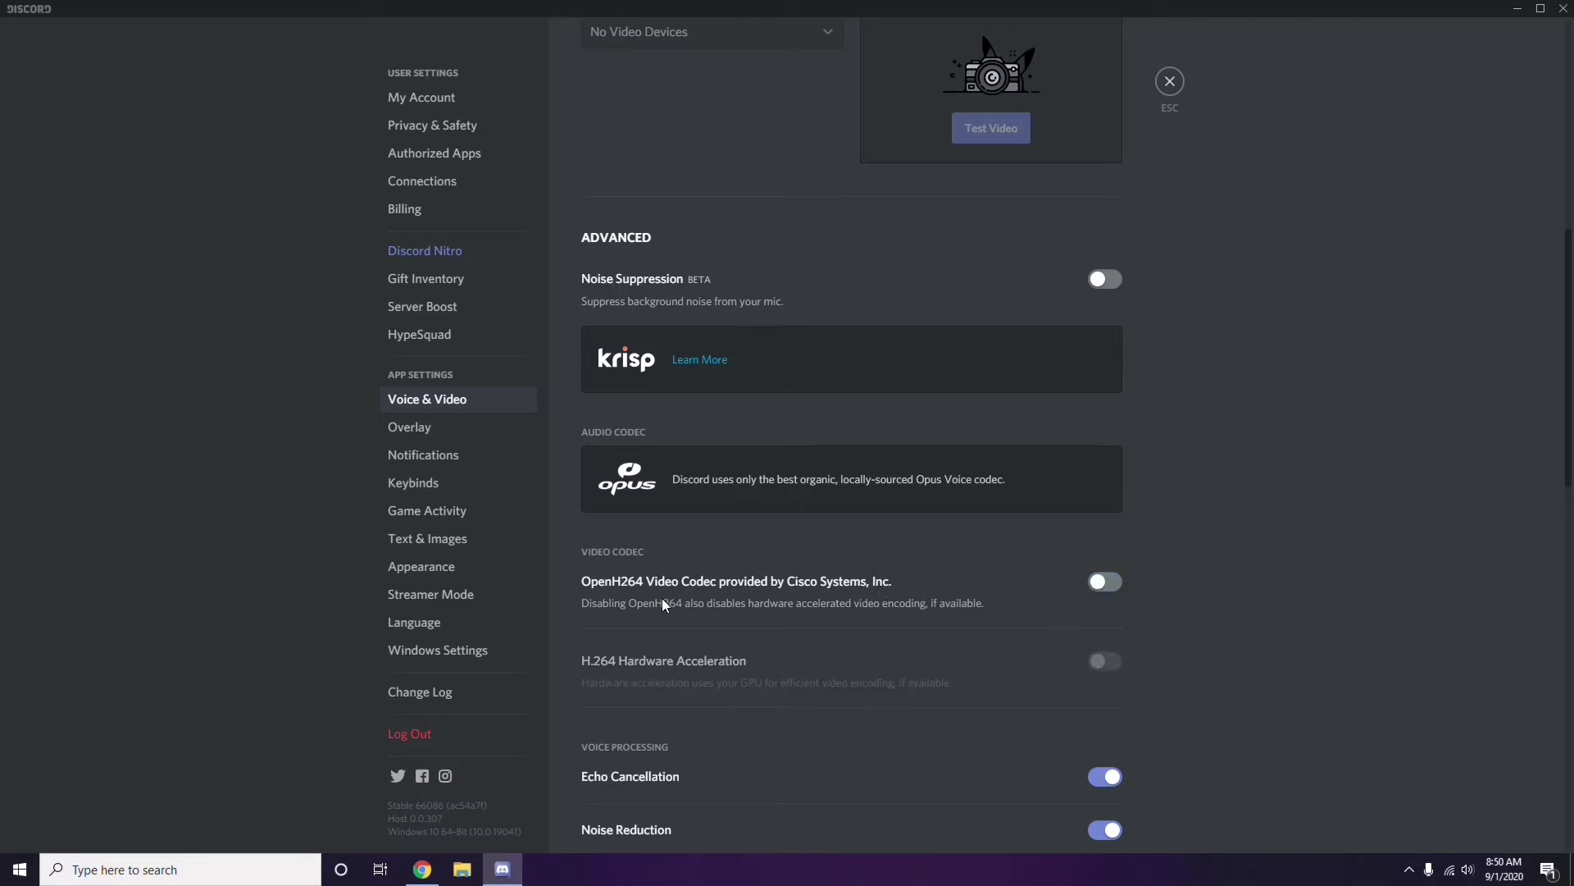
{"action": "scroll", "coordinate": [811, 587], "scroll_direction": "down", "scroll_amount": 2}
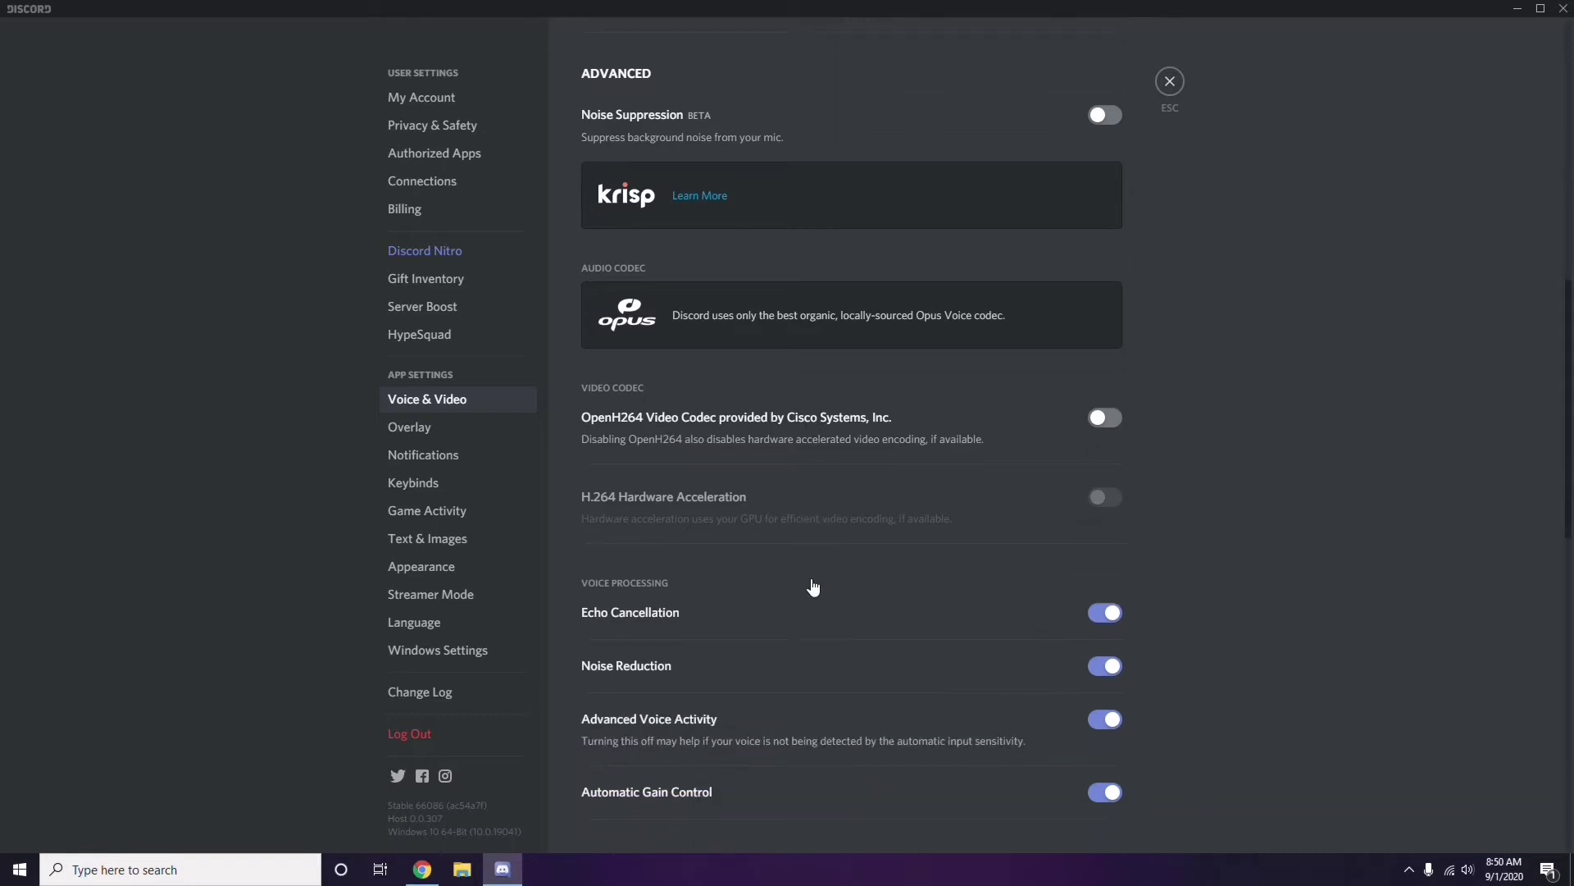
{"action": "scroll", "coordinate": [813, 587], "scroll_direction": "down", "scroll_amount": 4}
{"action": "scroll", "coordinate": [812, 587], "scroll_direction": "up", "scroll_amount": 1}
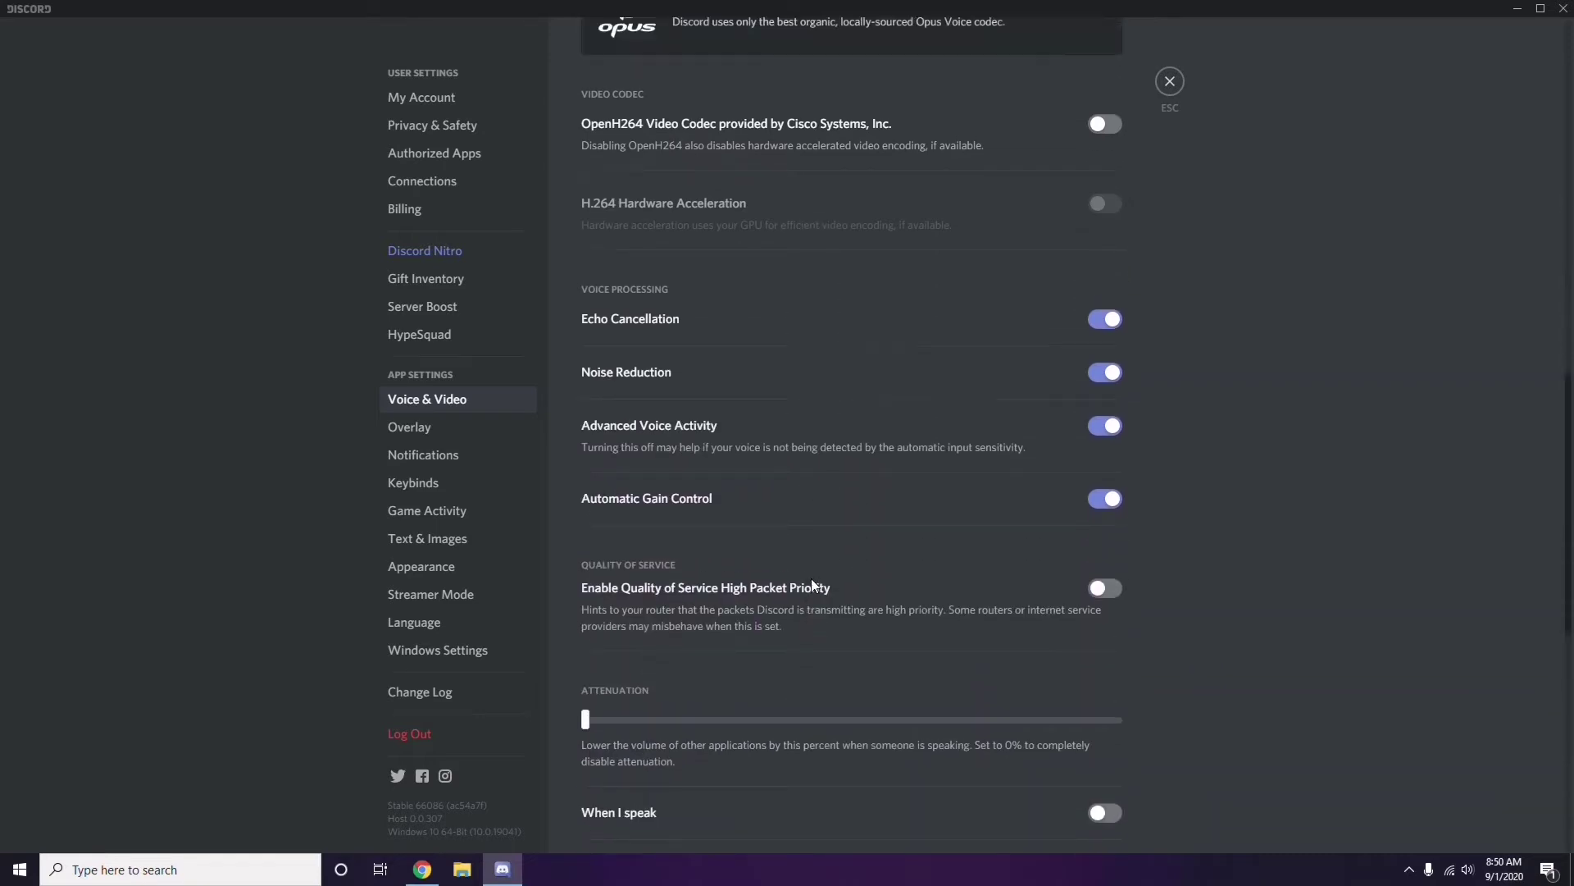
- Disable the in-game overlay in Discord's Overlay settings
{"action": "left_click", "coordinate": [411, 430]}
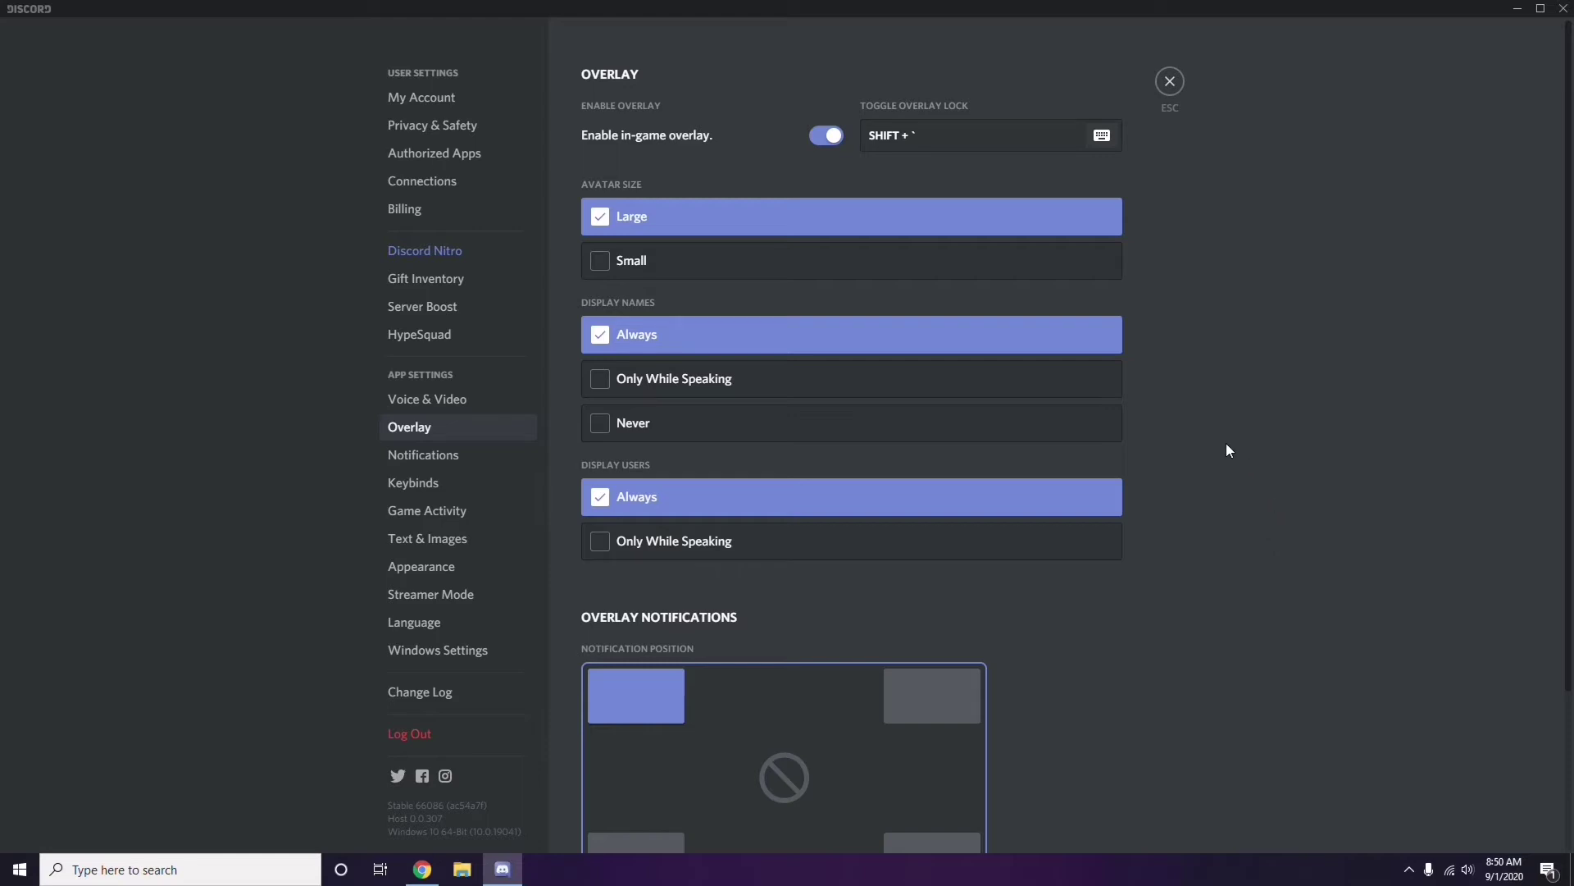
{"action": "scroll", "coordinate": [1220, 437], "scroll_direction": "down", "scroll_amount": 1}
{"action": "scroll", "coordinate": [1220, 438], "scroll_direction": "up", "scroll_amount": 1}
{"action": "left_click", "coordinate": [821, 138]}
- Turn off Hardware Acceleration in Discord's Appearance settings, confirm the change and minimize the Discord window
{"action": "left_click", "coordinate": [434, 573]}
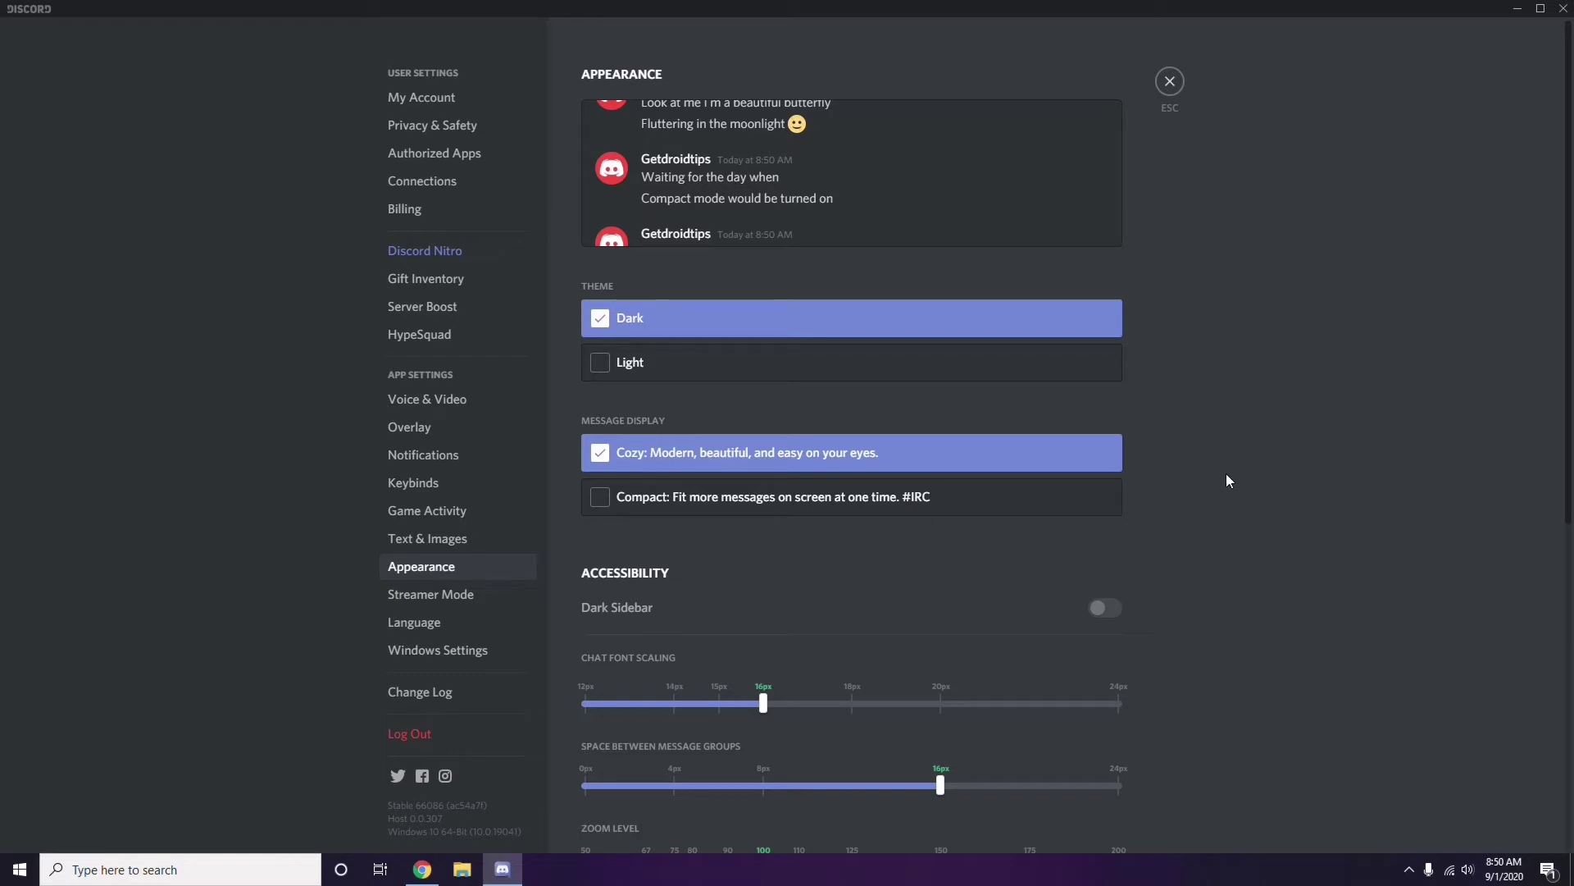
{"action": "scroll", "coordinate": [1228, 480], "scroll_direction": "down", "scroll_amount": 6}
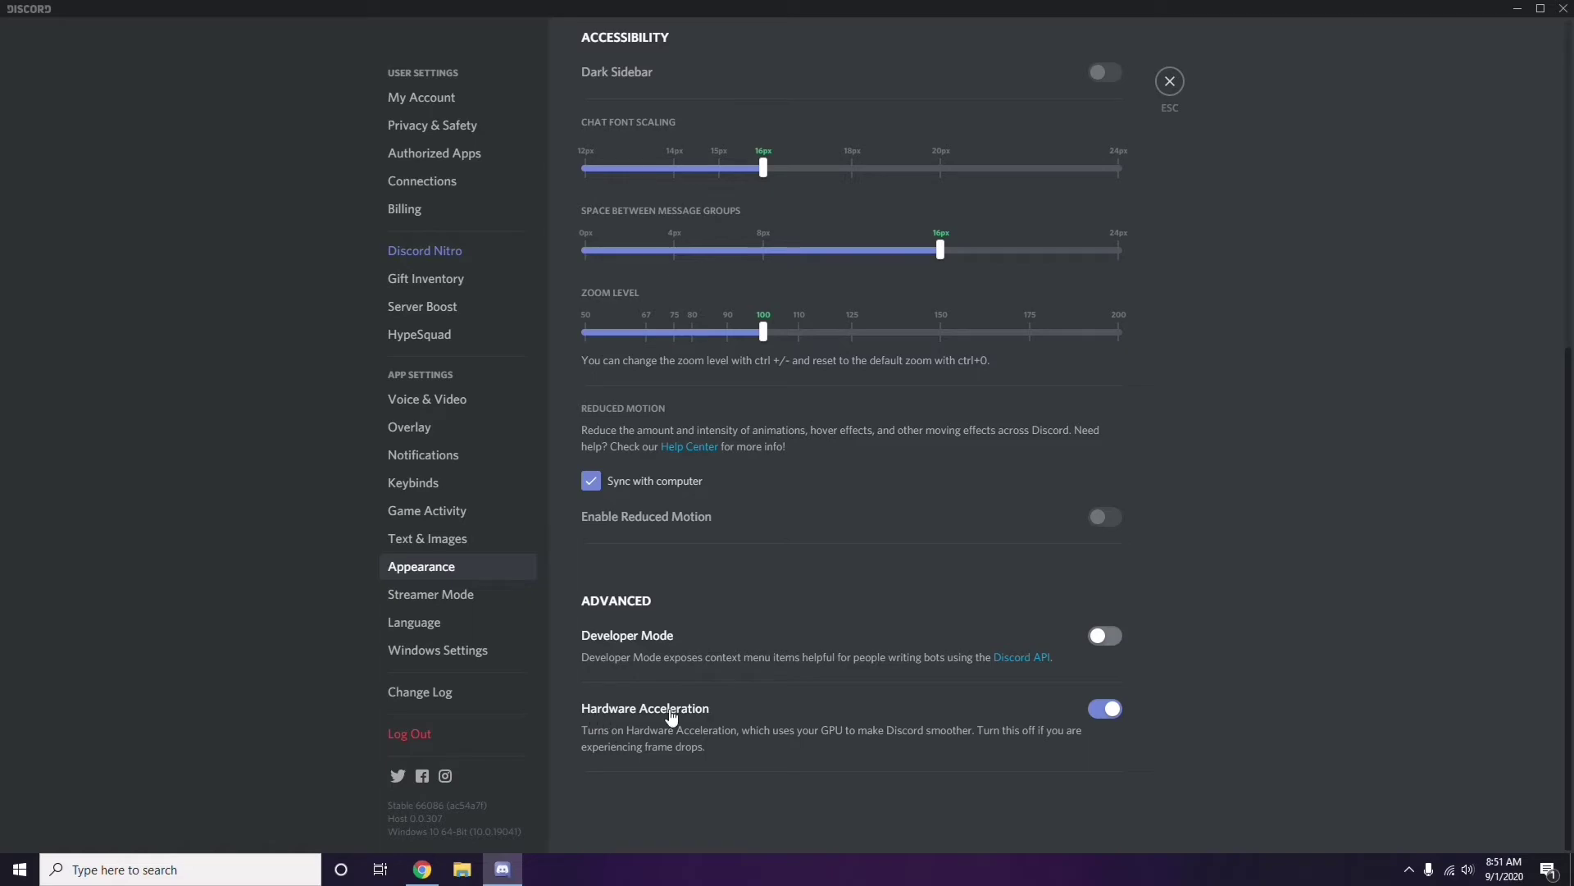
{"action": "left_click", "coordinate": [1102, 710]}
{"action": "left_click", "coordinate": [902, 485]}
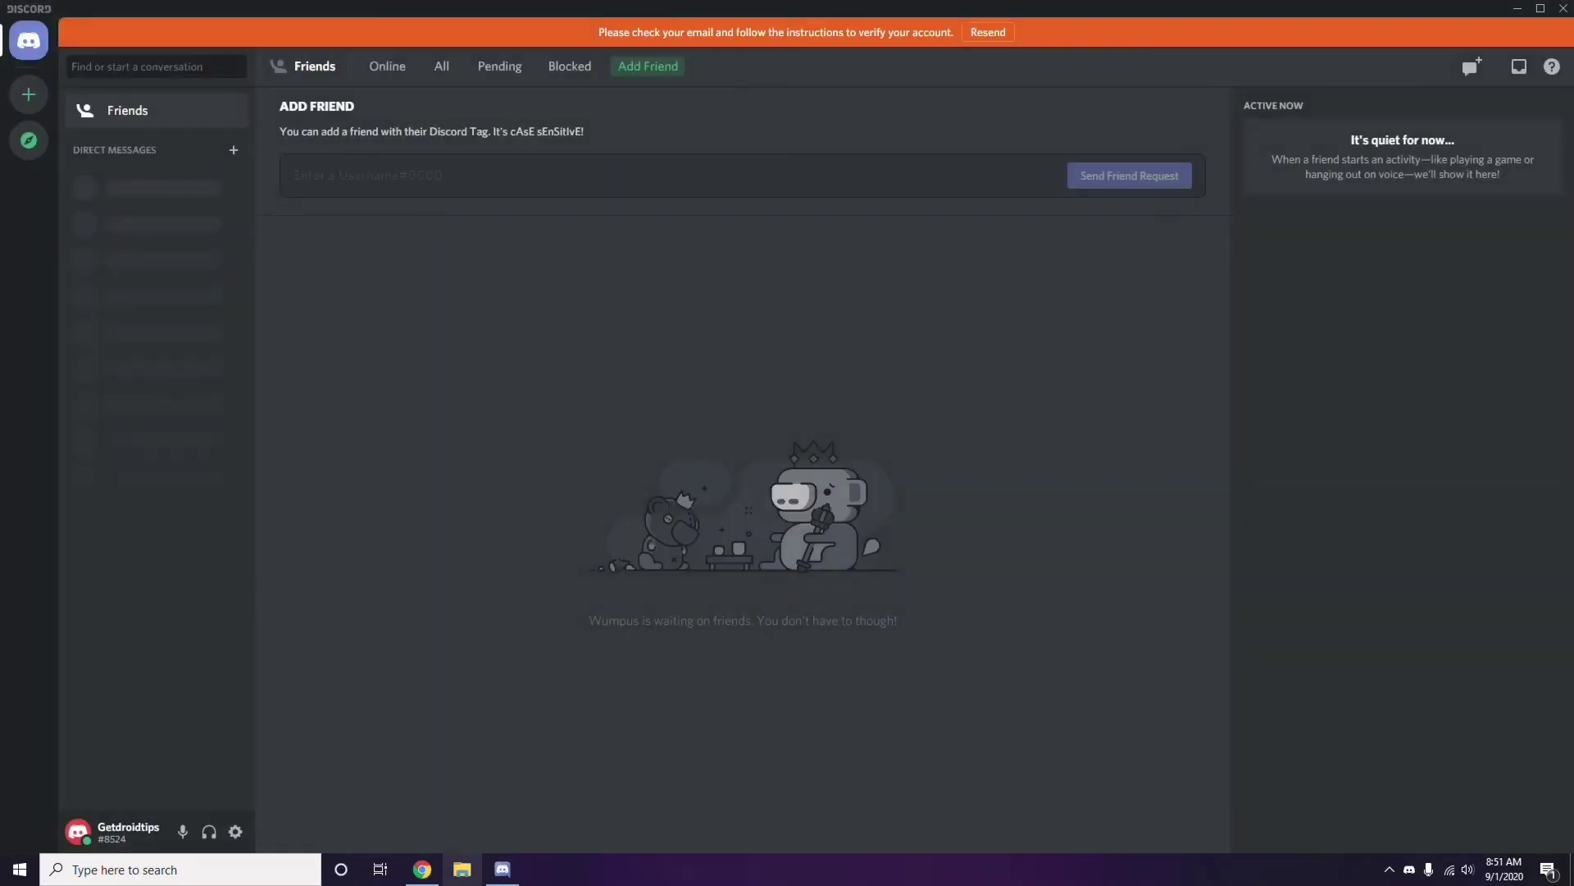
{"action": "left_click", "coordinate": [1518, 9]}
{"action": "right_click", "coordinate": [626, 209]}
{"action": "left_click", "coordinate": [667, 281]}
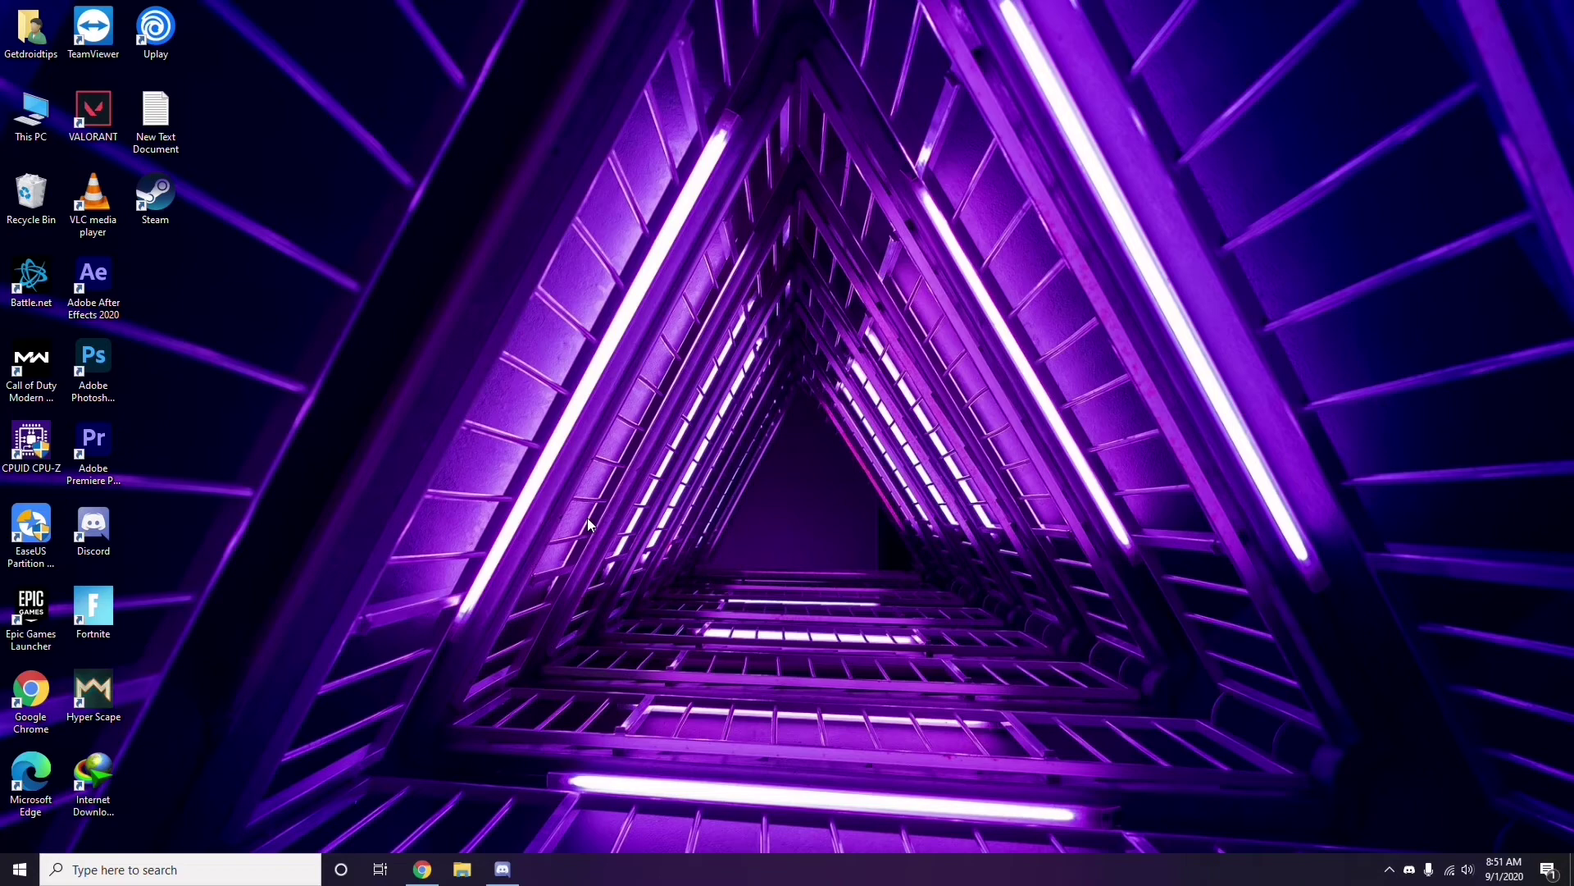
- Search Windows for "windows" and open the Windows Update settings page
{"action": "left_click", "coordinate": [125, 876]}
{"action": "type", "text": "windows"}
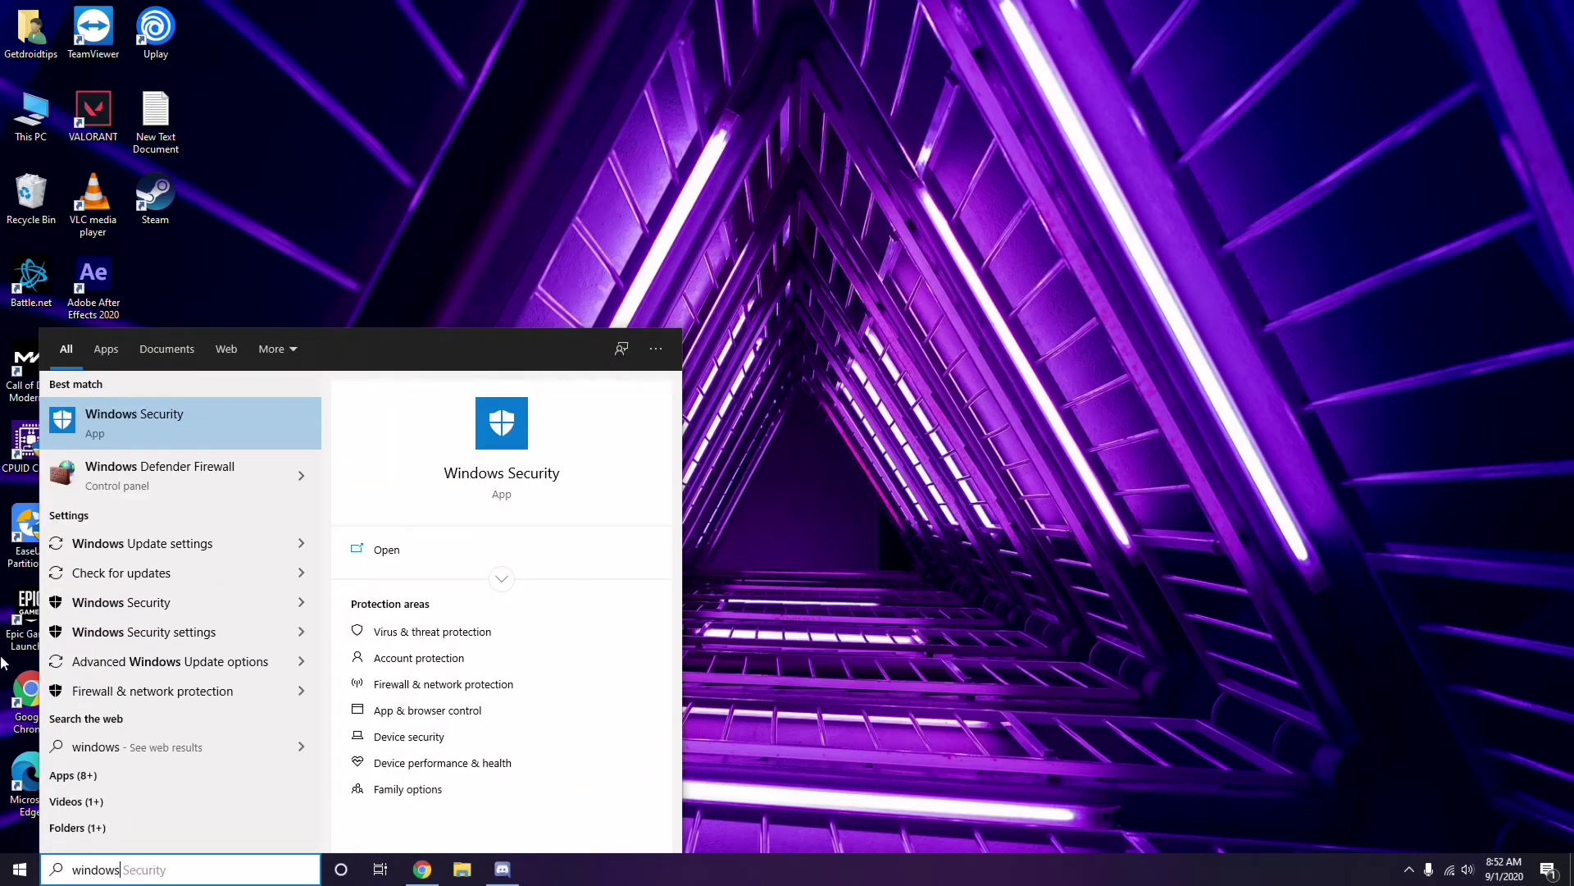
{"action": "left_click", "coordinate": [195, 543]}
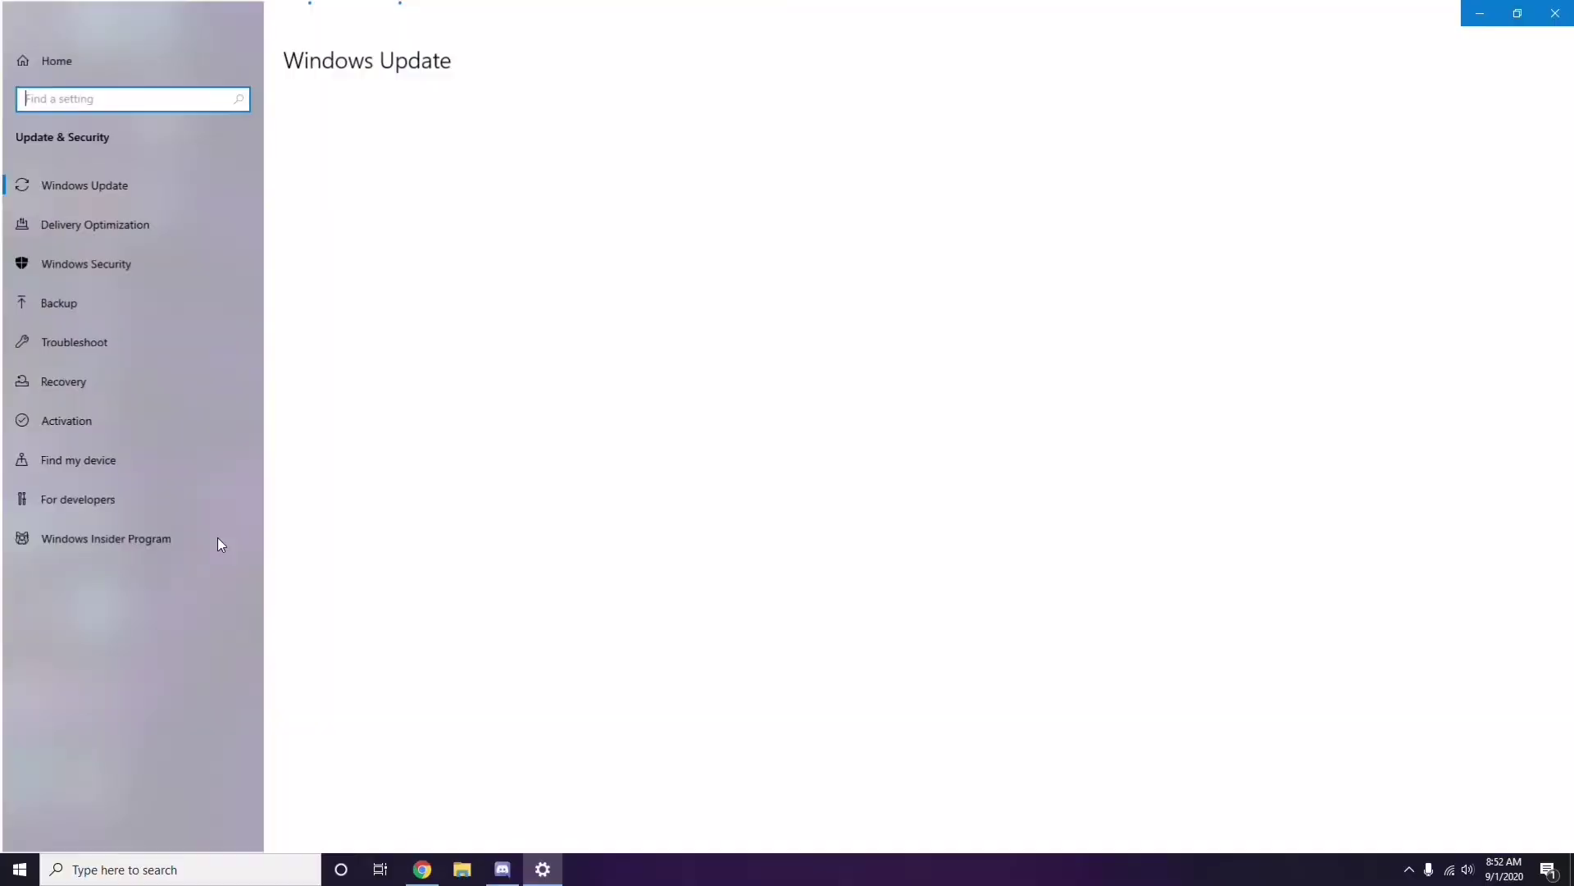
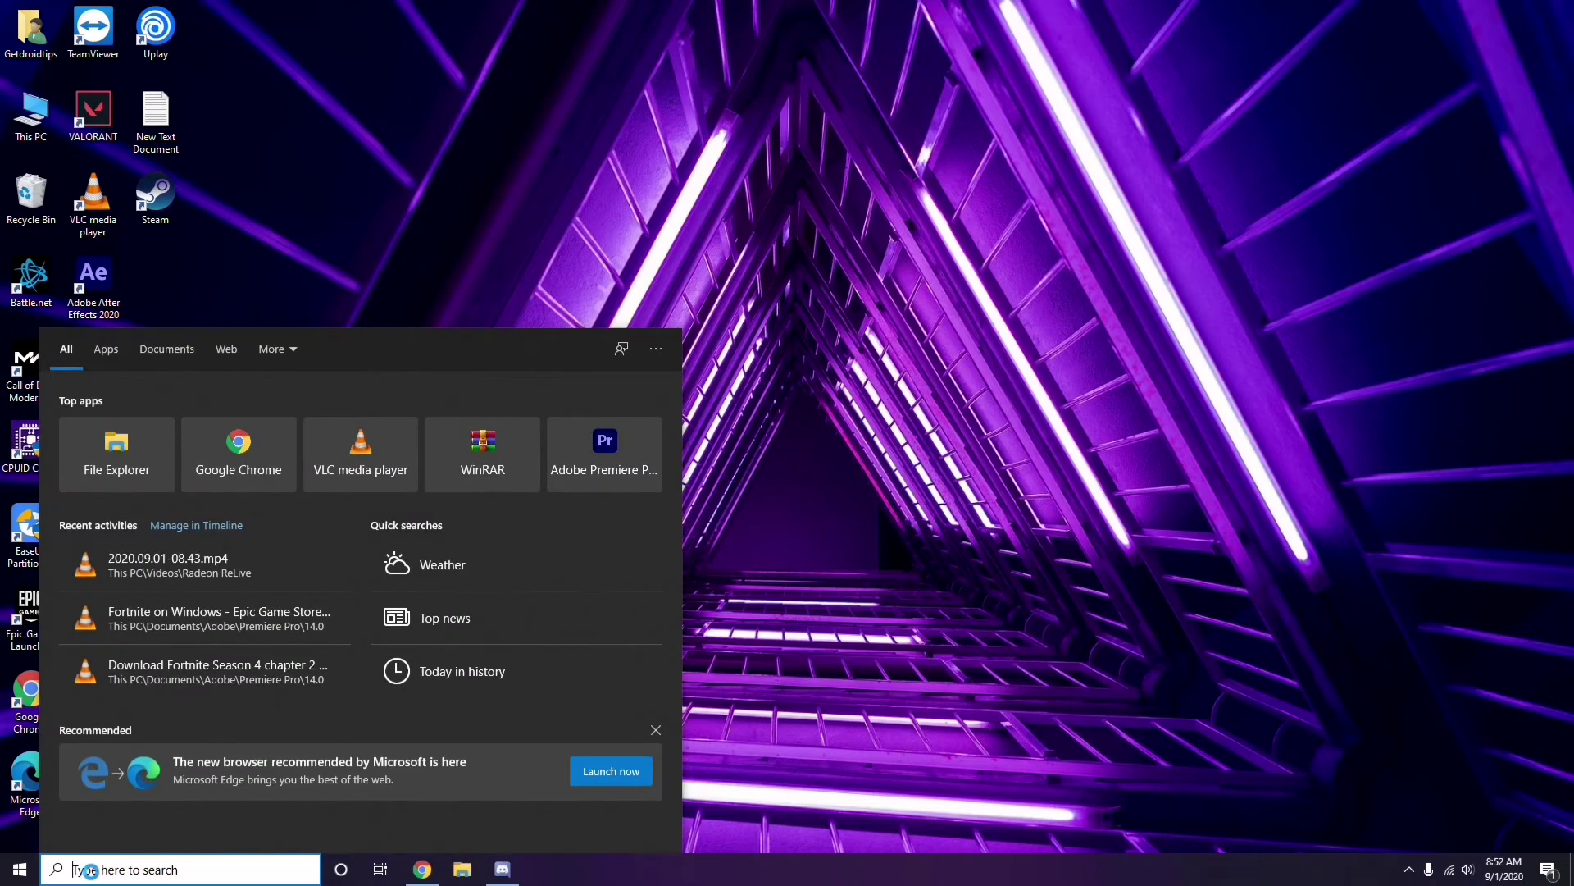
- Search Windows for "settings", open the Settings app and view the update history under Update & Security
{"action": "type", "text": "settin"}
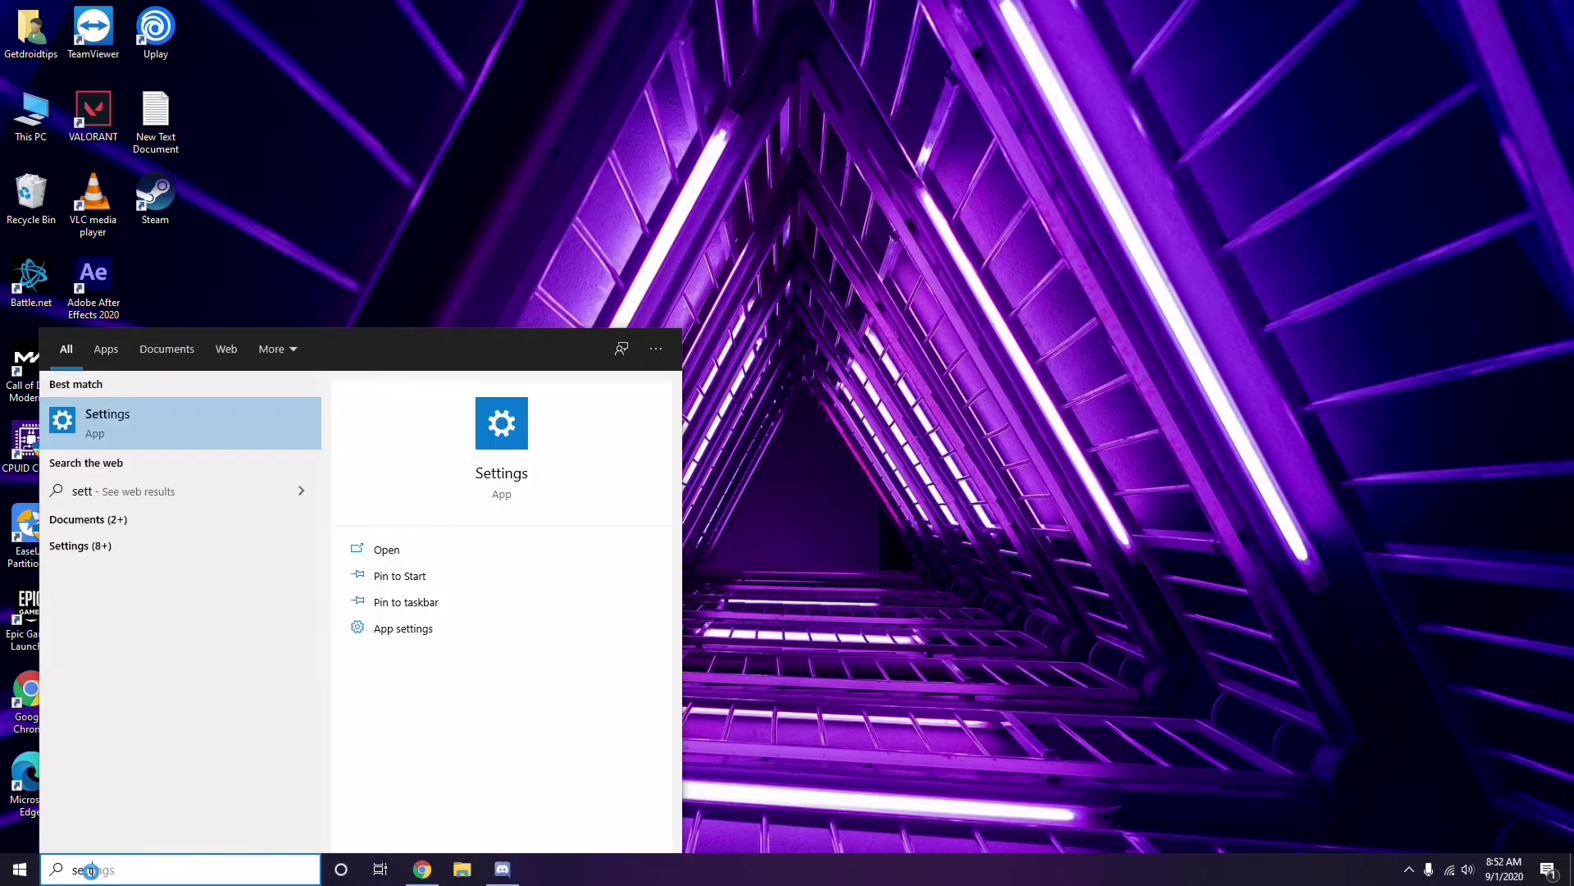
{"action": "type", "text": "gs"}
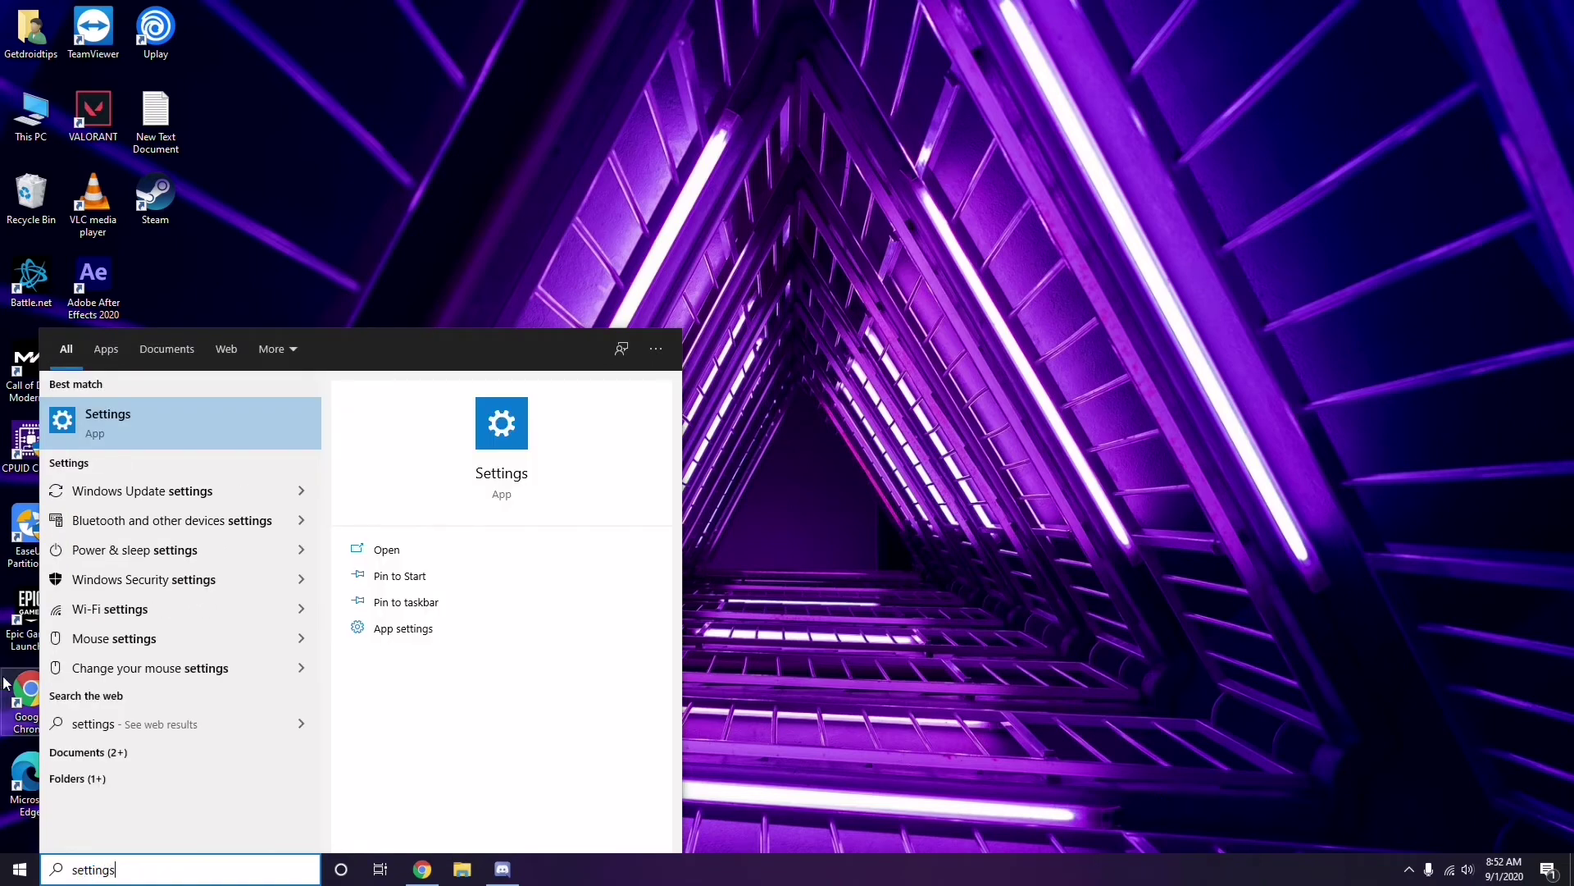
{"action": "left_click", "coordinate": [174, 427]}
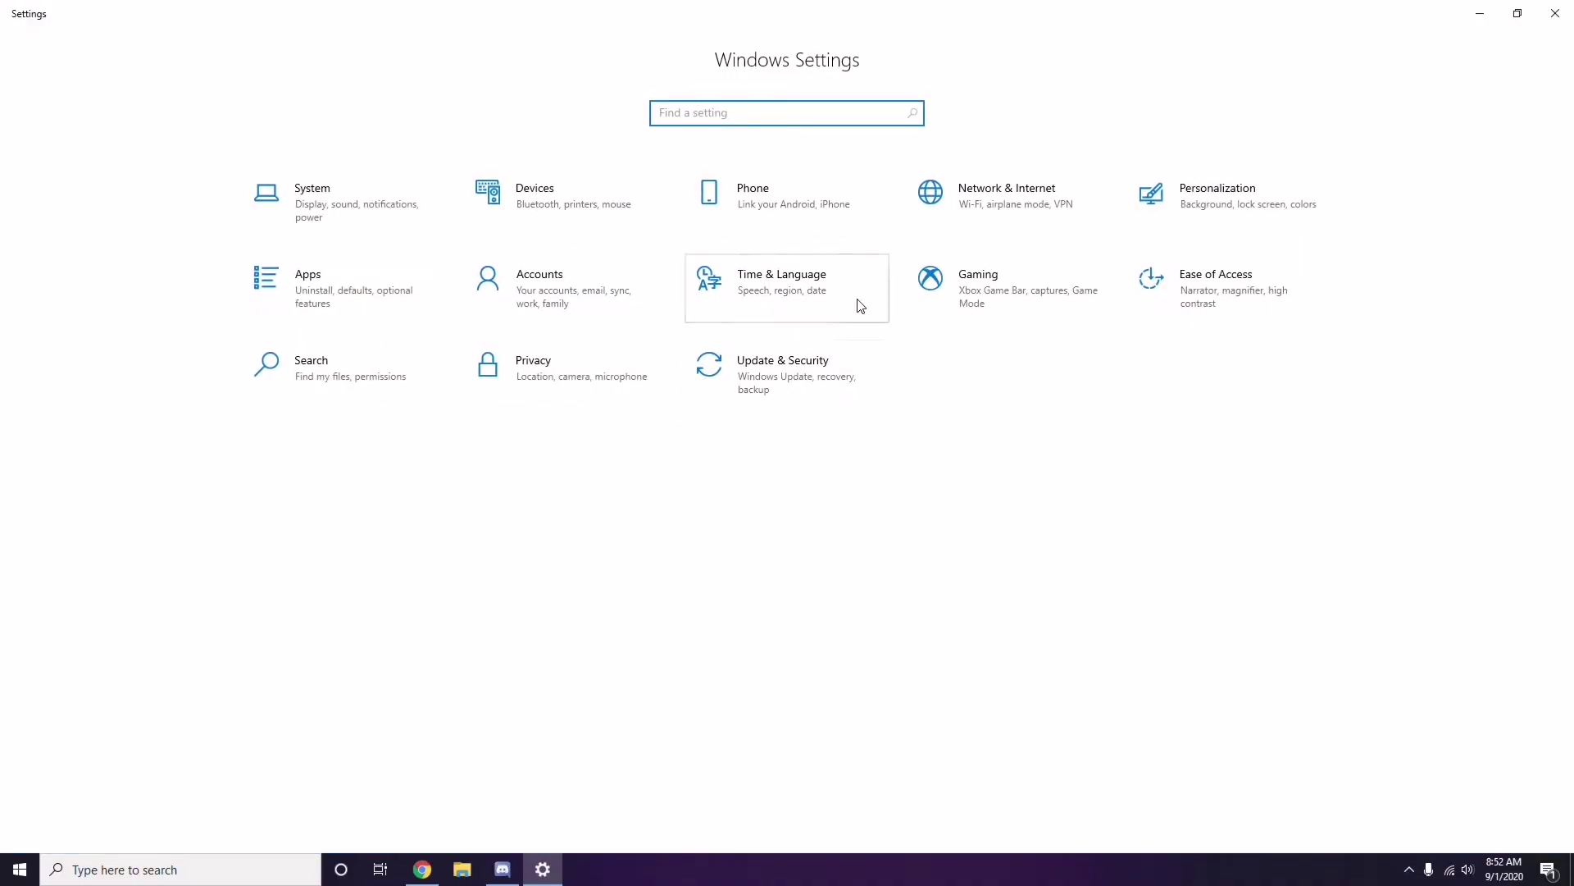
{"action": "left_click", "coordinate": [788, 391]}
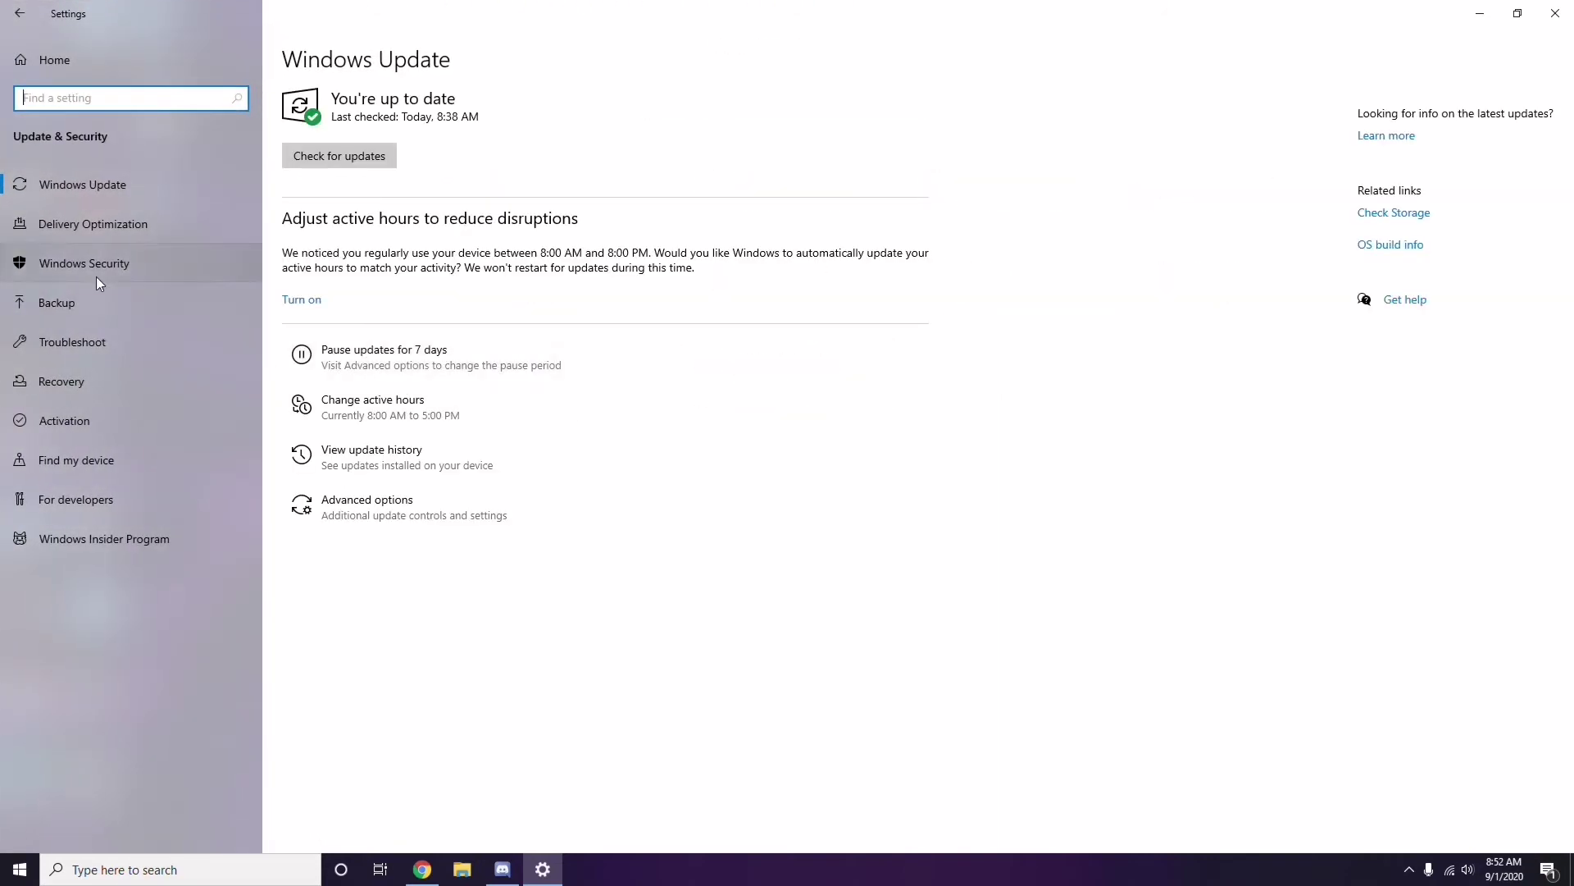
{"action": "left_click", "coordinate": [374, 458]}
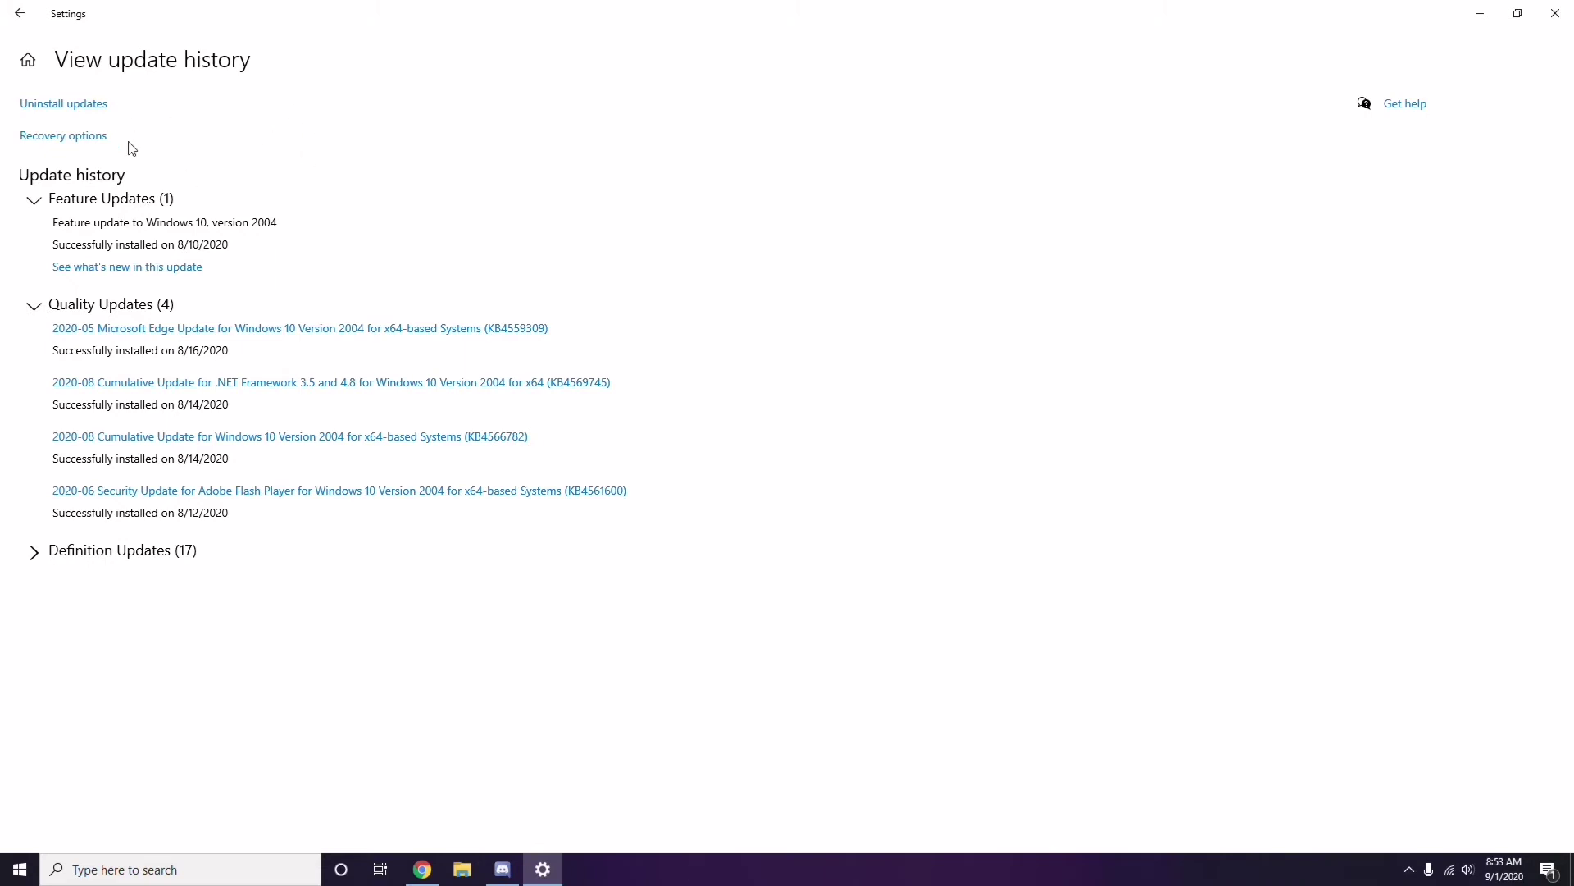
- Open the Installed Updates list, show the uninstall option for the x64 KB2565063 update without running it, and close both windows
{"action": "left_click", "coordinate": [79, 109]}
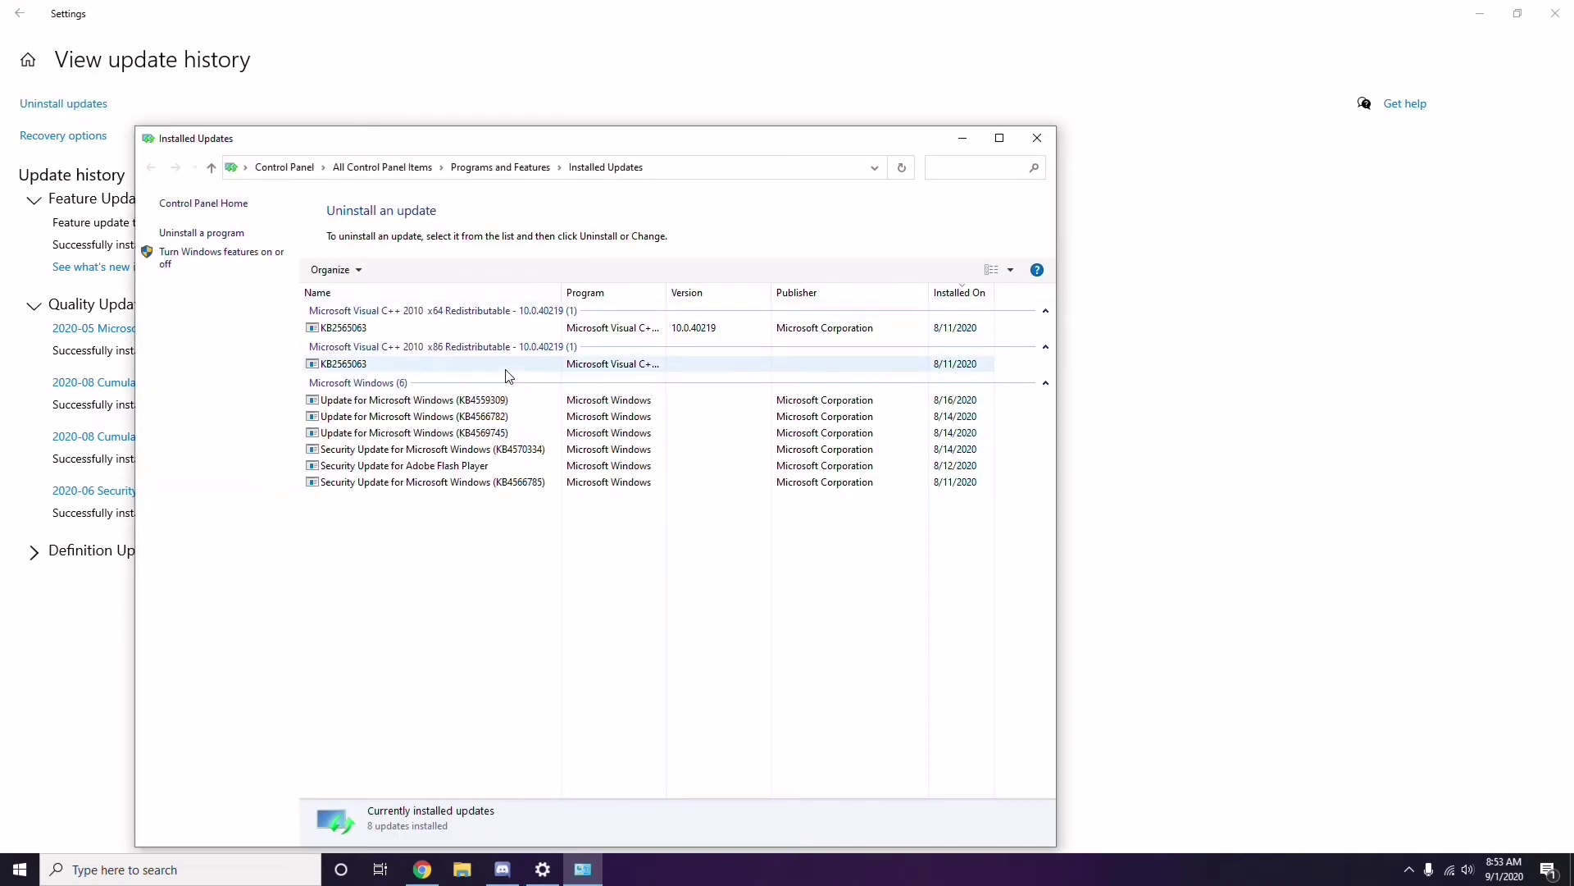
{"action": "right_click", "coordinate": [360, 330]}
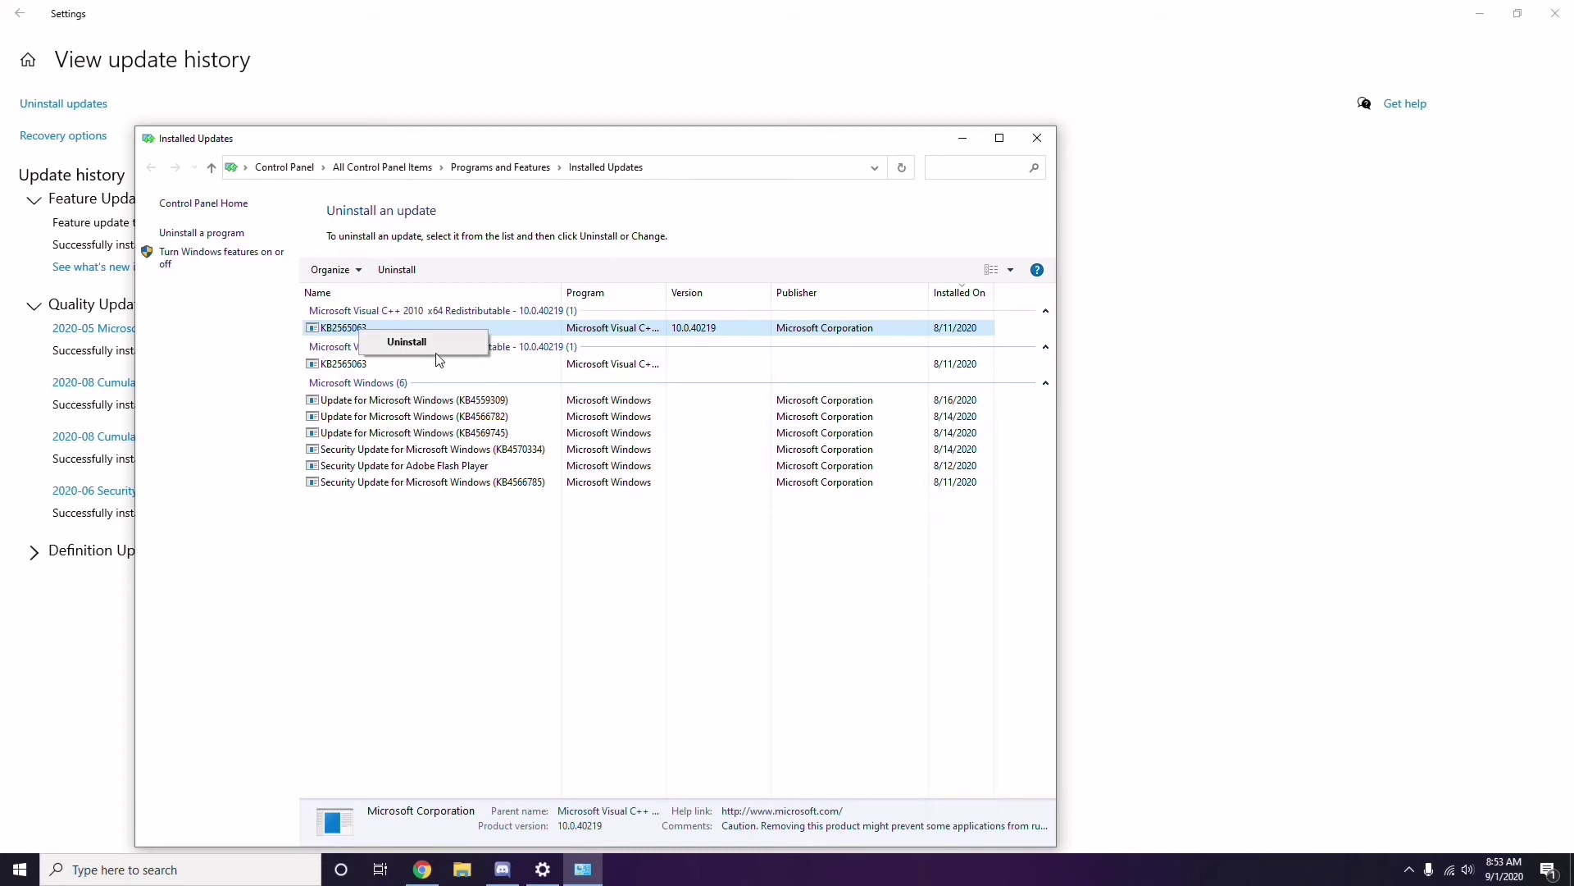
{"action": "left_click", "coordinate": [1082, 320]}
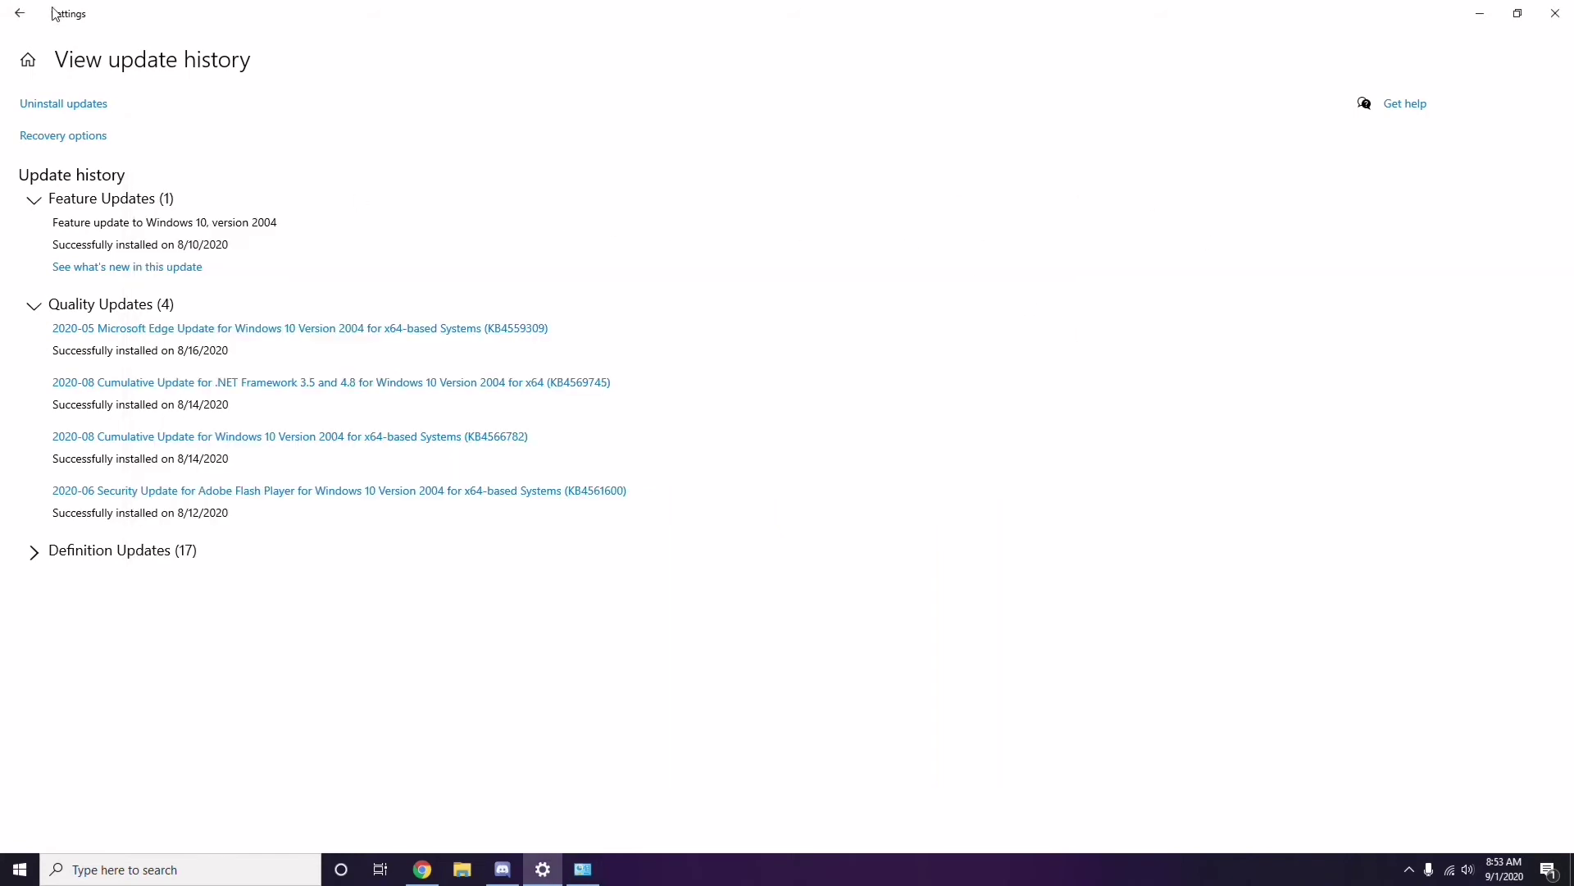
{"action": "left_click", "coordinate": [25, 20]}
{"action": "left_click", "coordinate": [25, 19]}
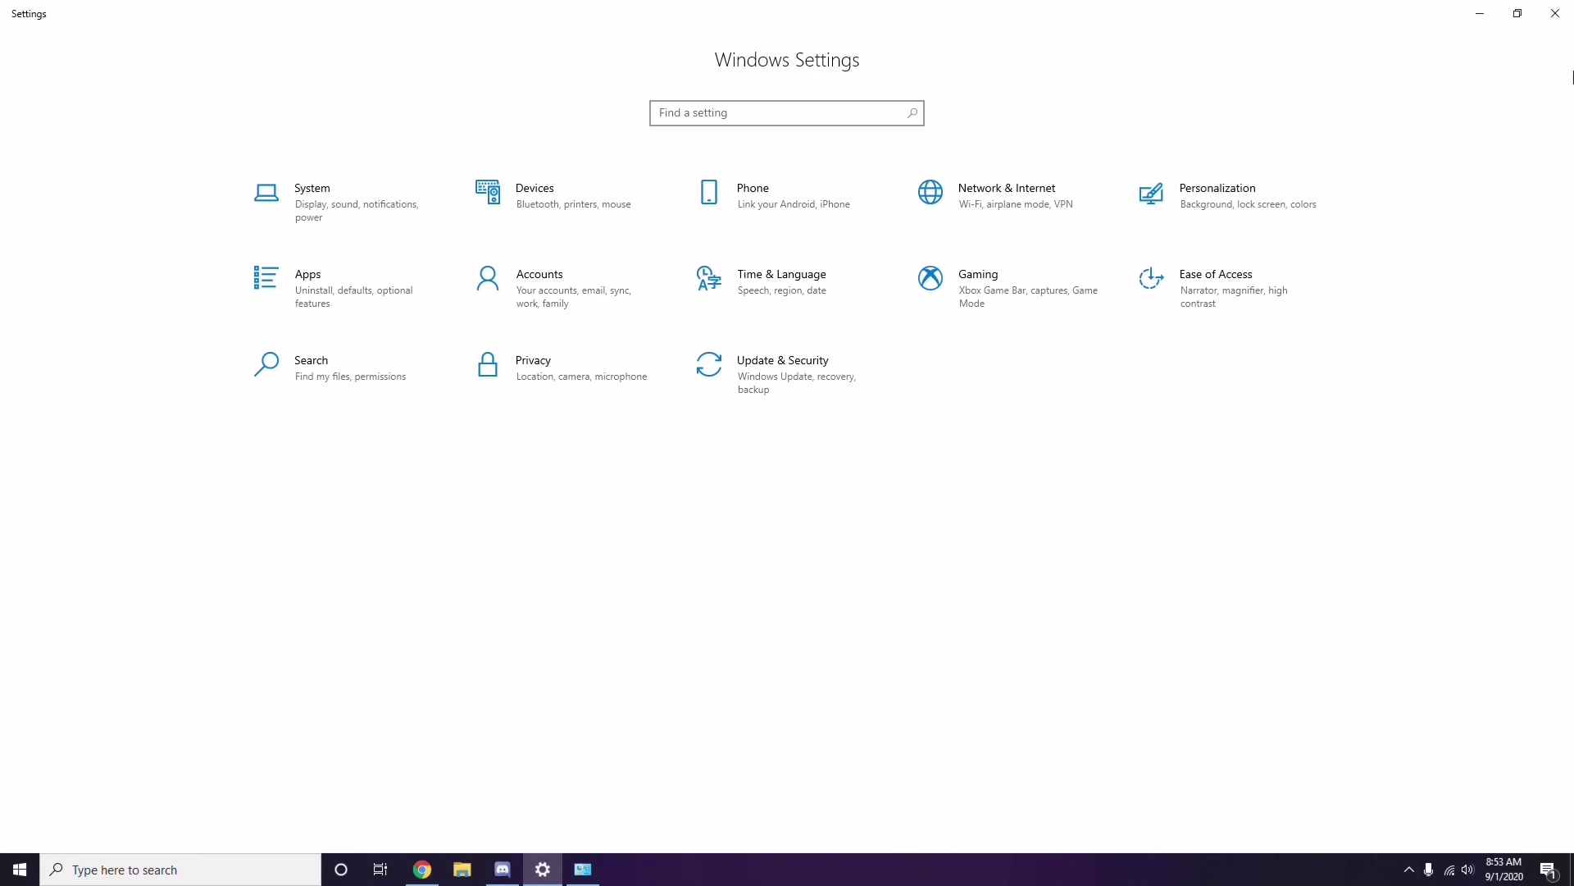
{"action": "left_click", "coordinate": [1554, 15]}
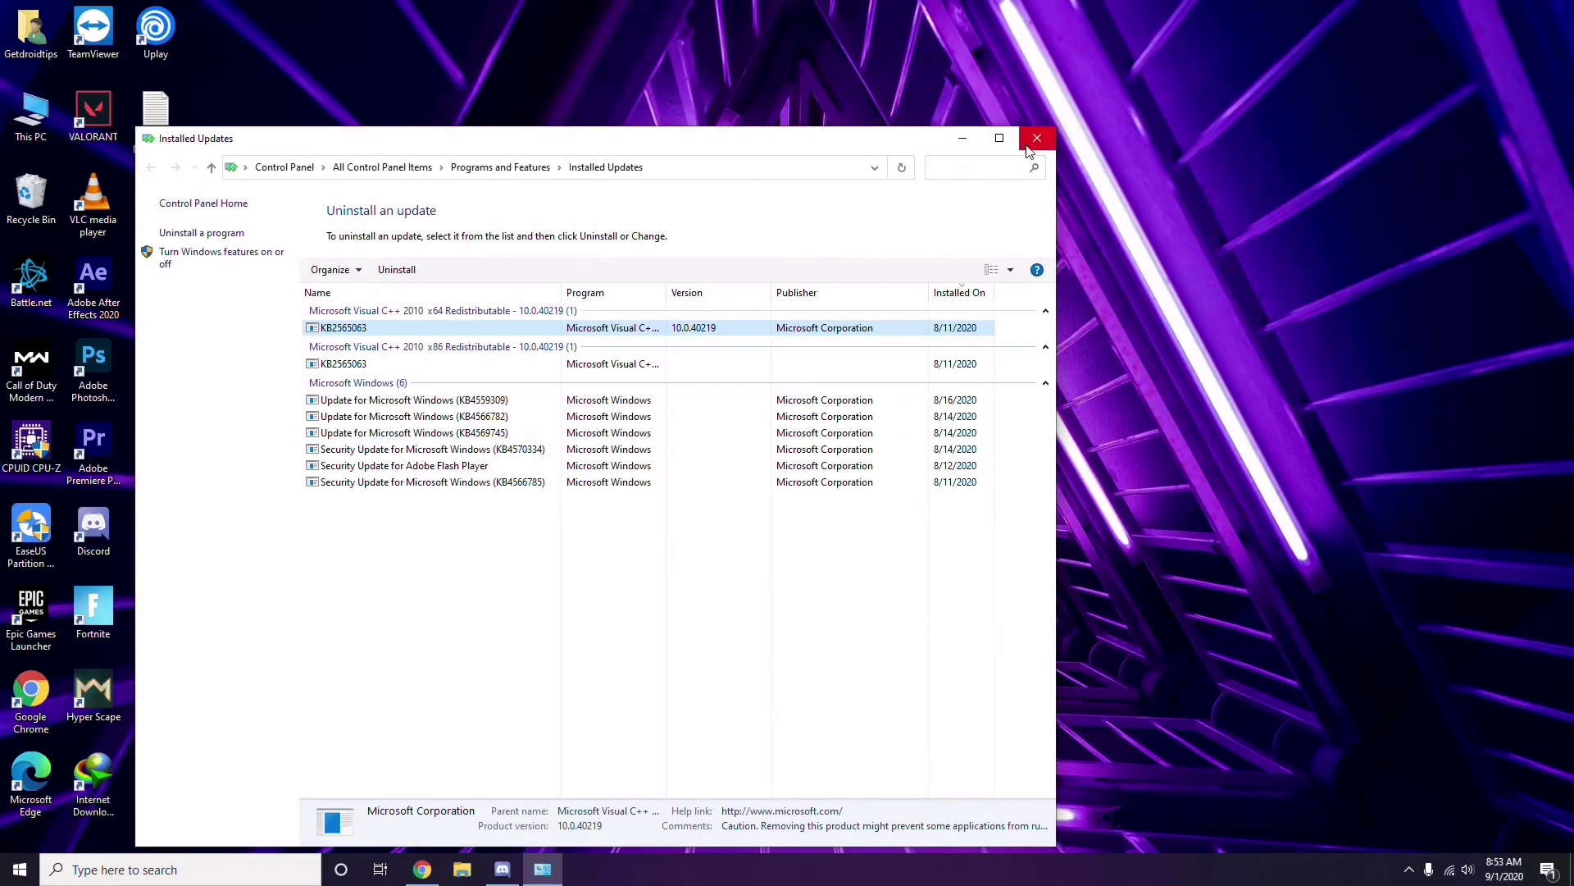
{"action": "left_click", "coordinate": [1034, 145]}
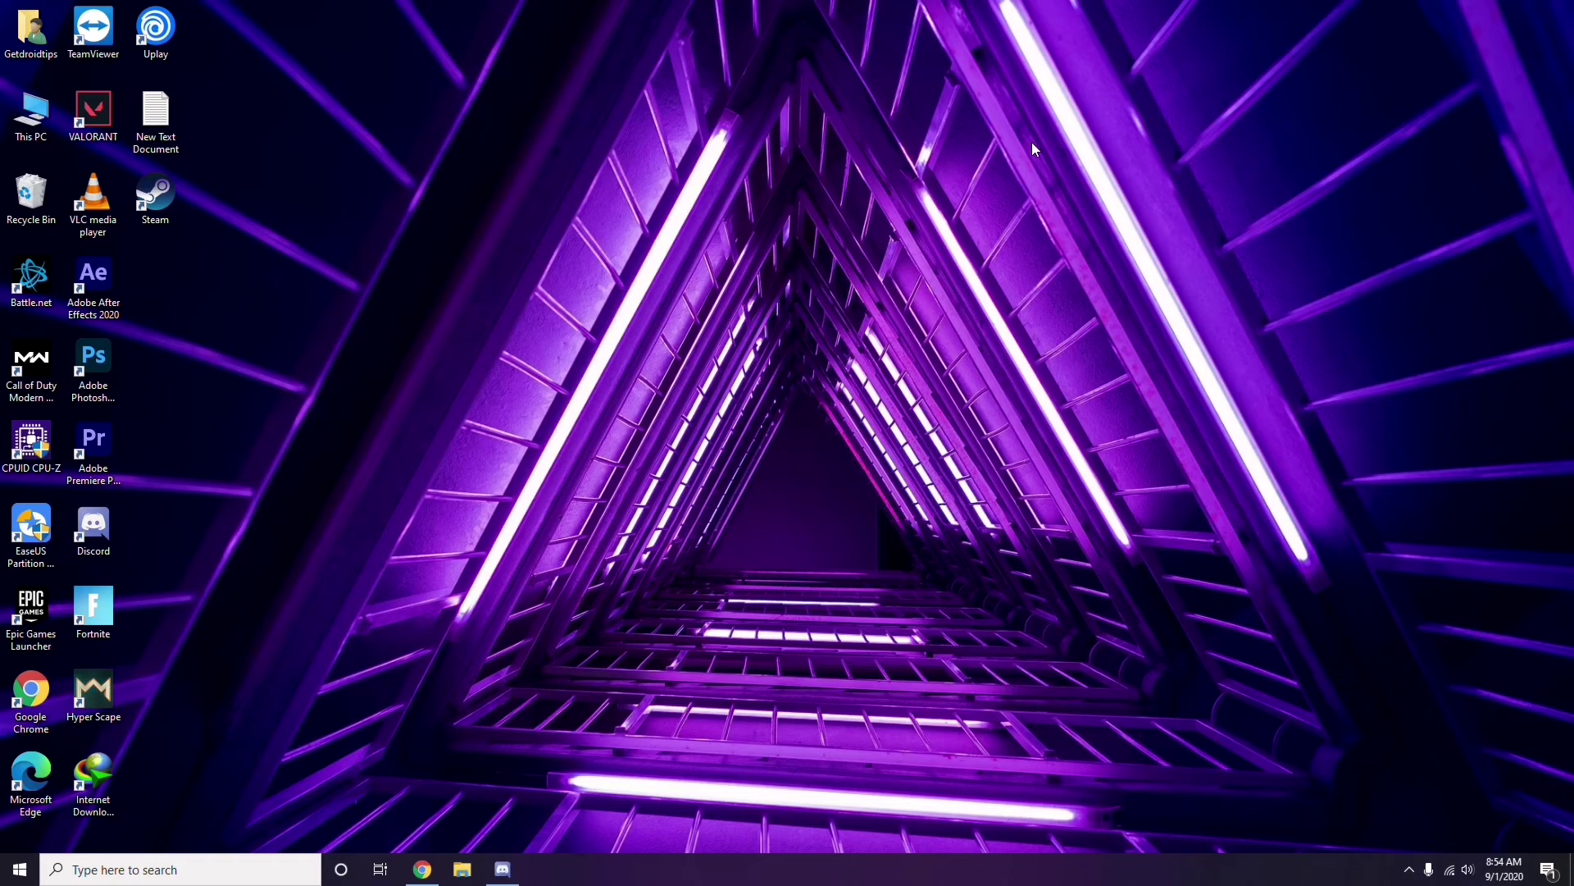
- Open the user's temporary files folder by running %temp% from the Run dialog
{"action": "key", "text": "super+r"}
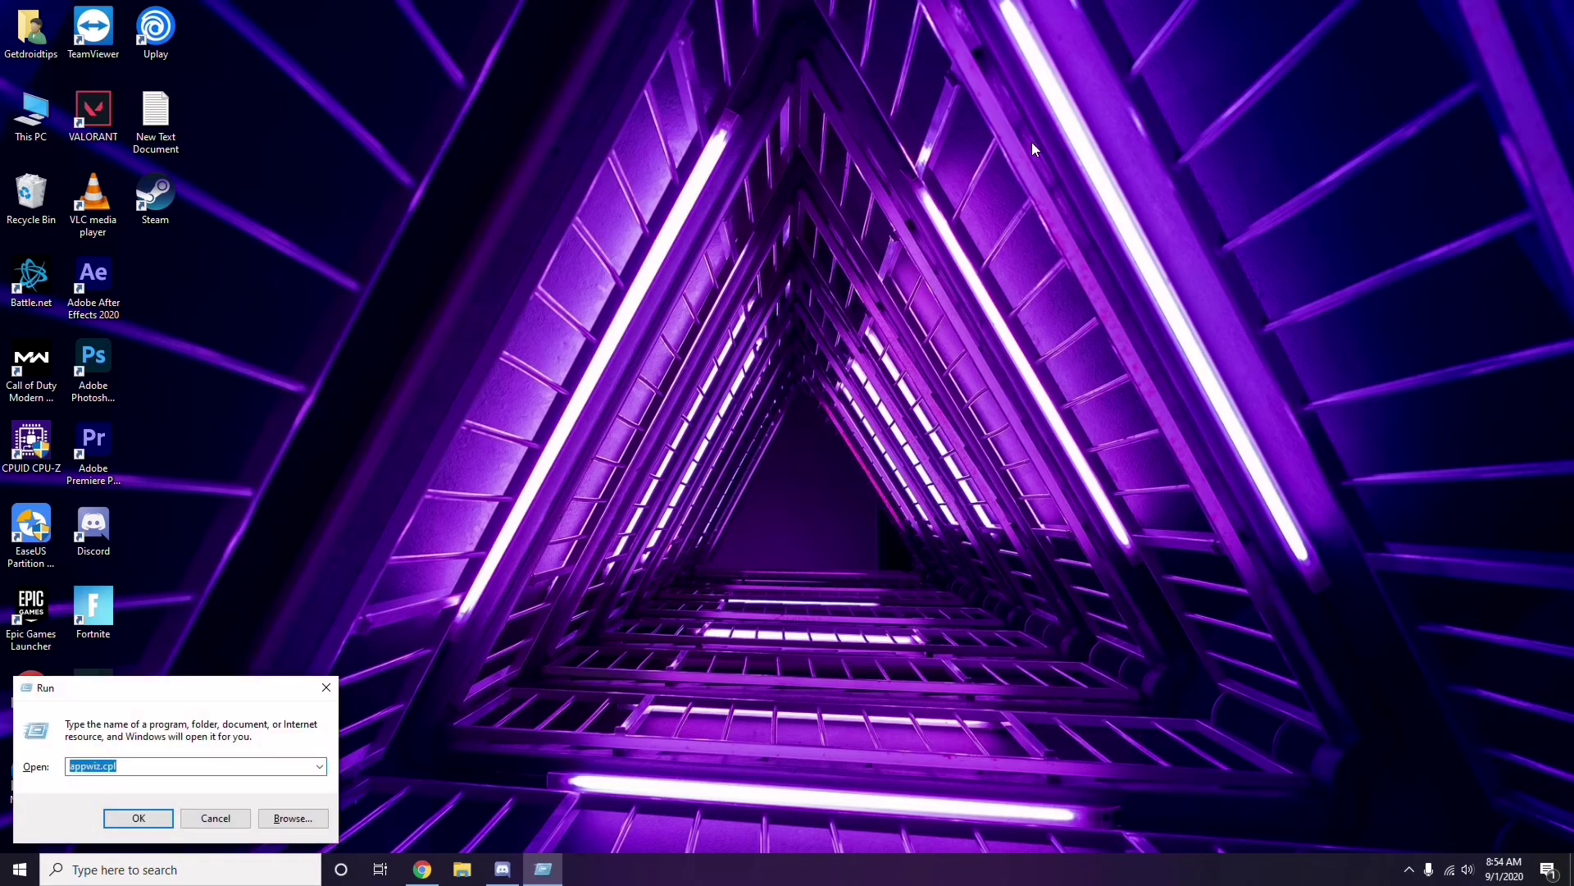
{"action": "key", "text": "BackSpace"}
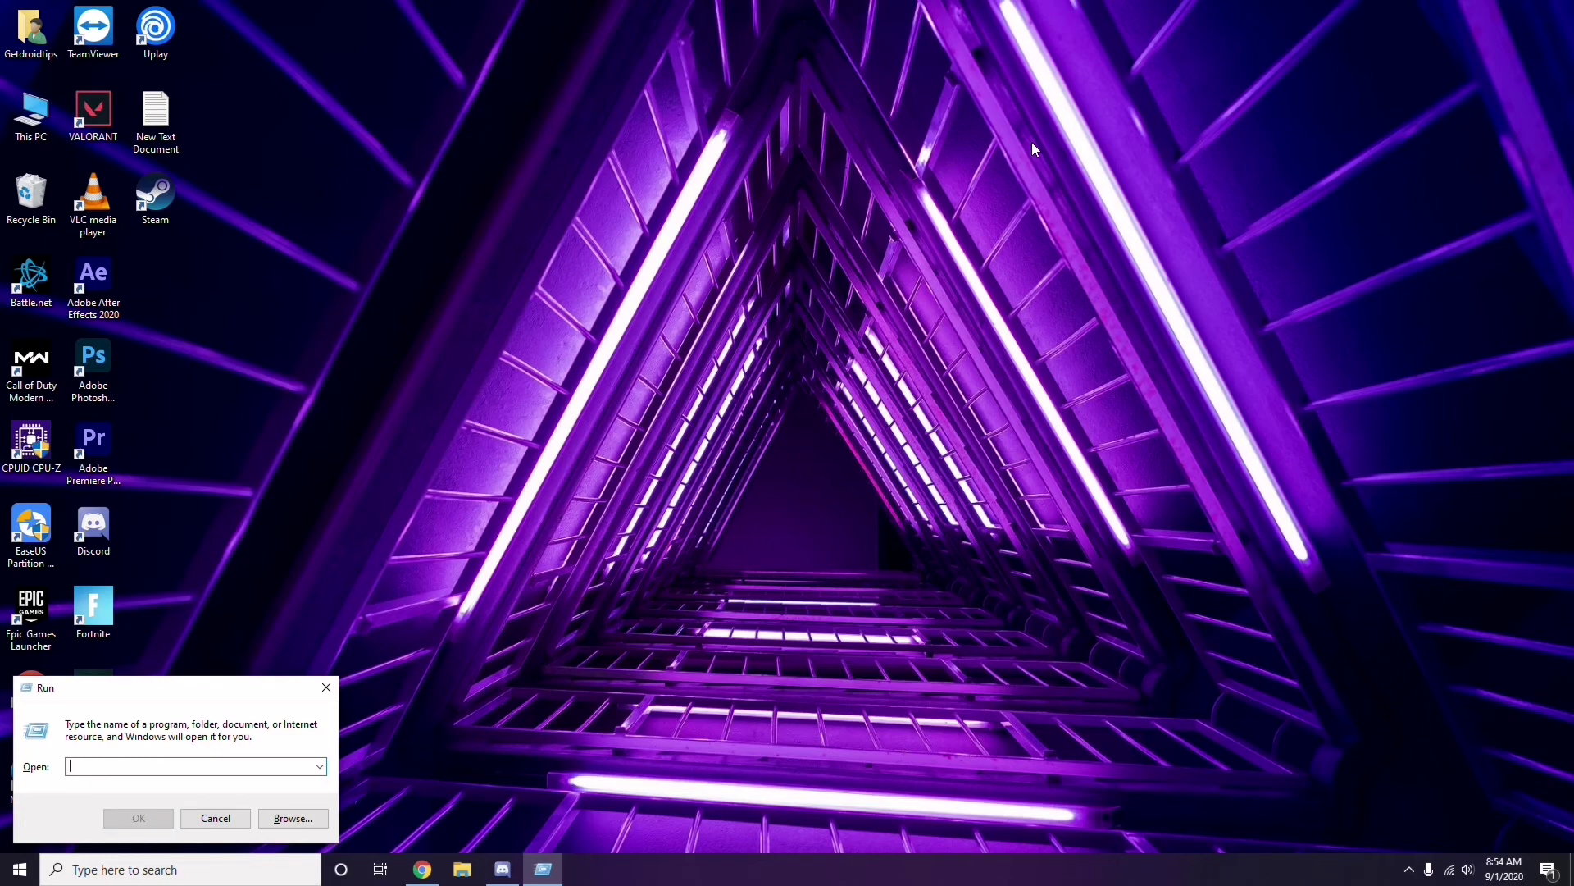
{"action": "type", "text": "a"}
{"action": "key", "text": "BackSpace"}
{"action": "type", "text": "%"}
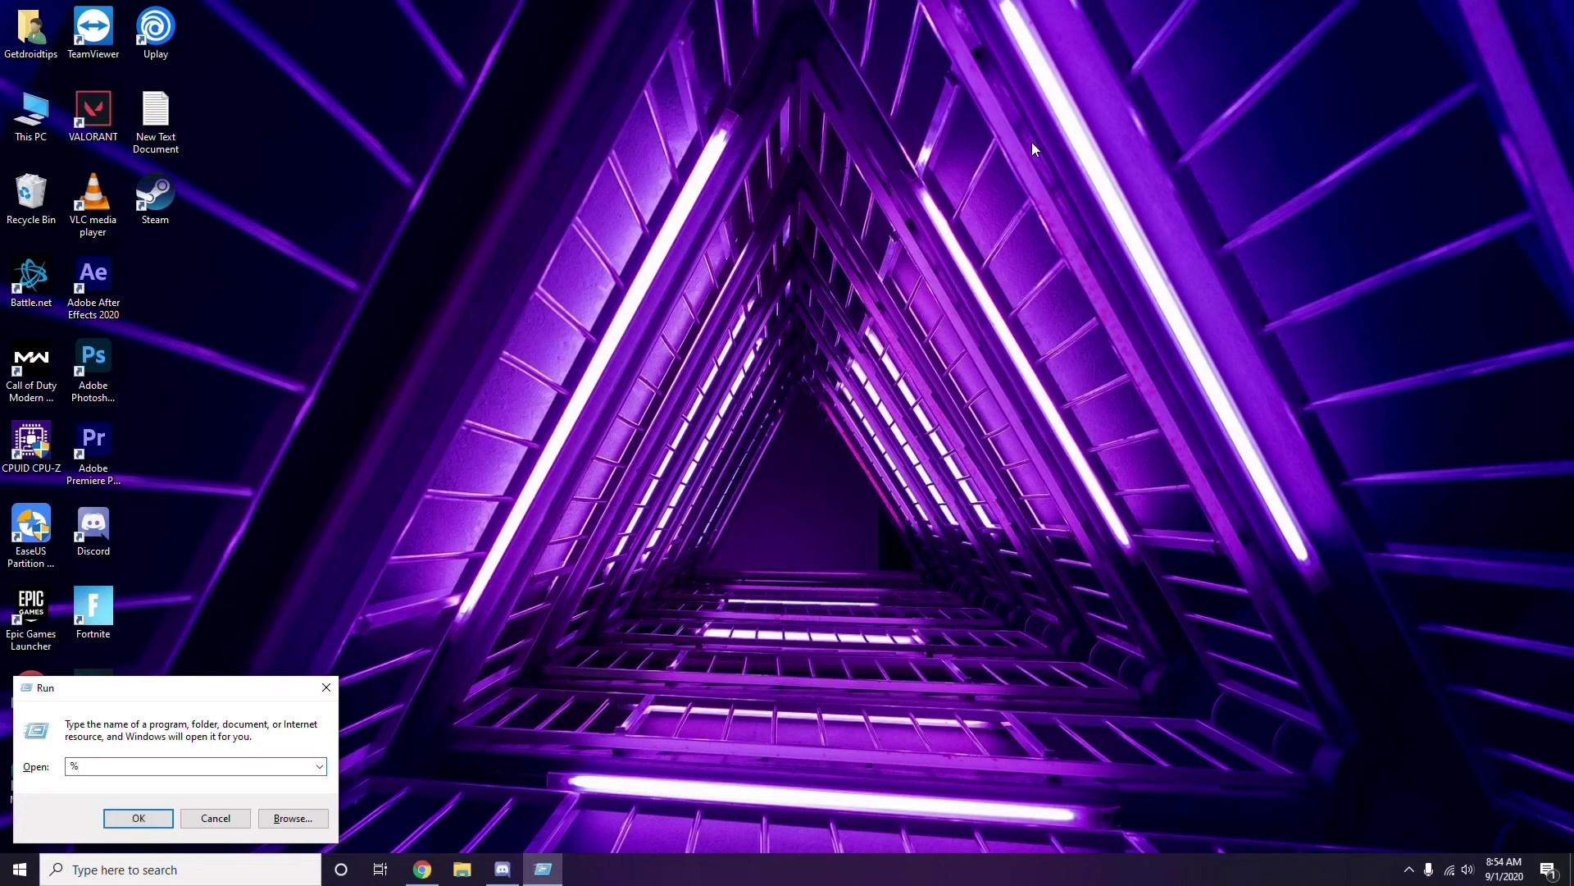
{"action": "type", "text": "temp%"}
{"action": "left_click", "coordinate": [140, 819]}
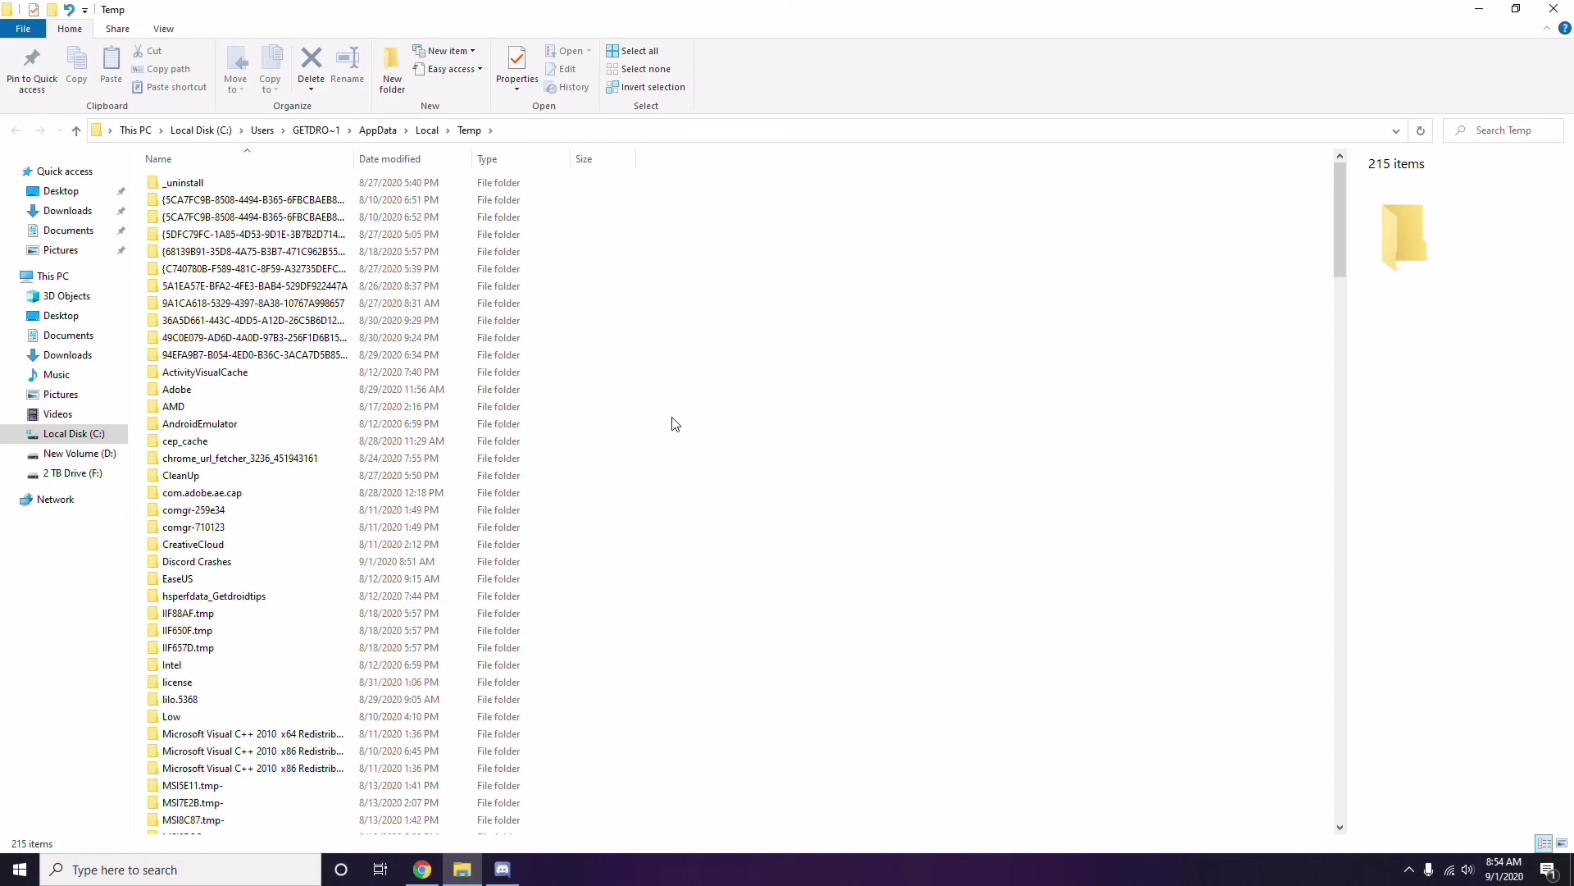
- Select all items in the Temp folder, clear the selection and close the folder, refreshing the desktop
{"action": "key", "text": "ctrl+a"}
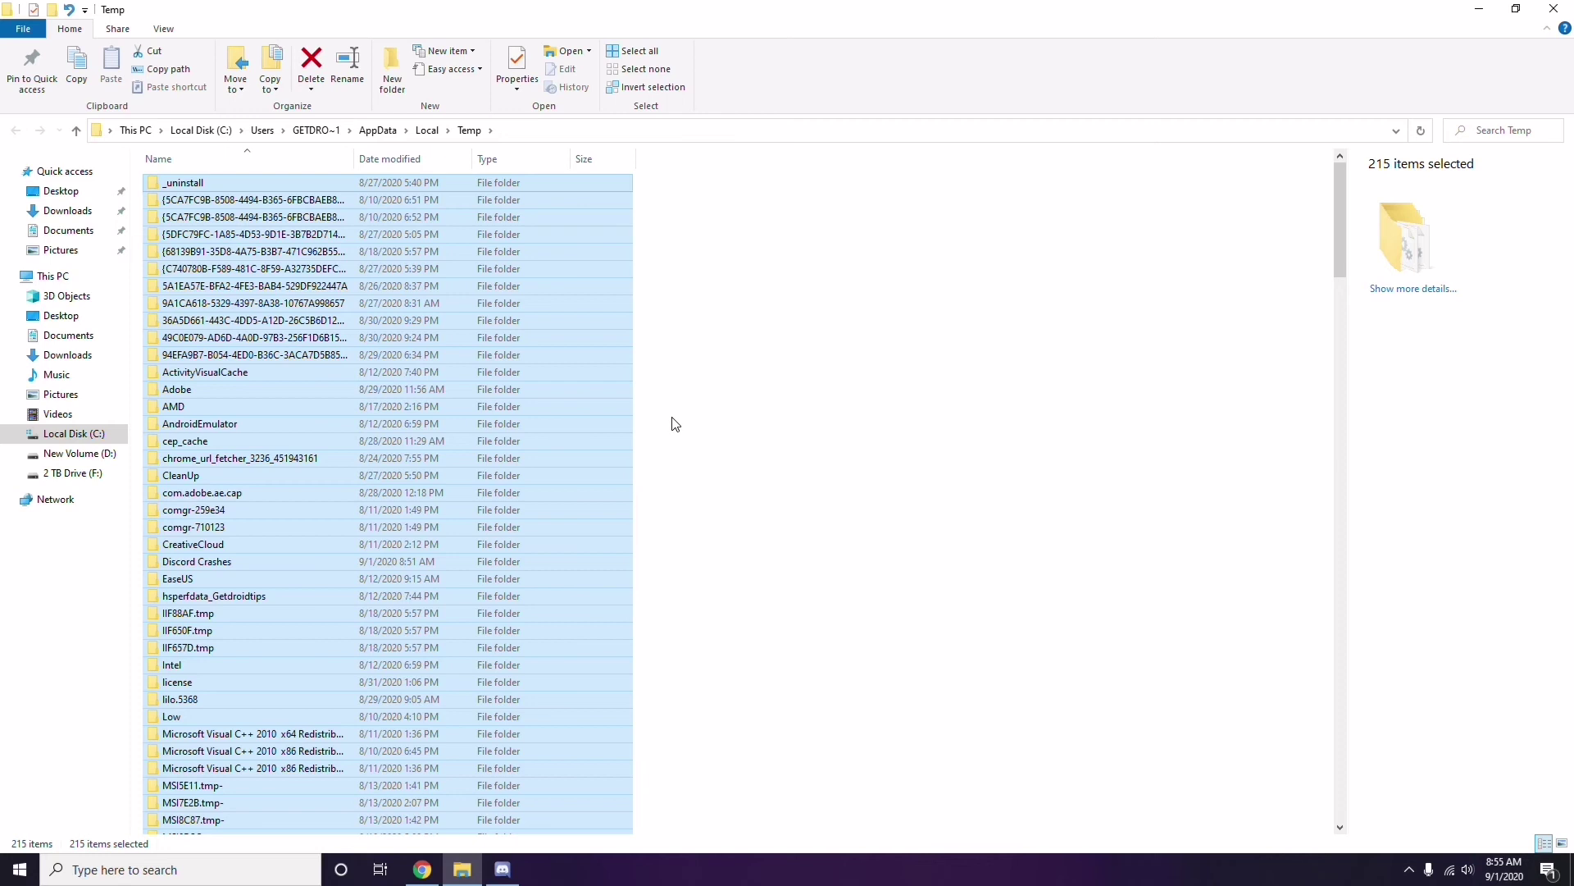
{"action": "left_click", "coordinate": [761, 419]}
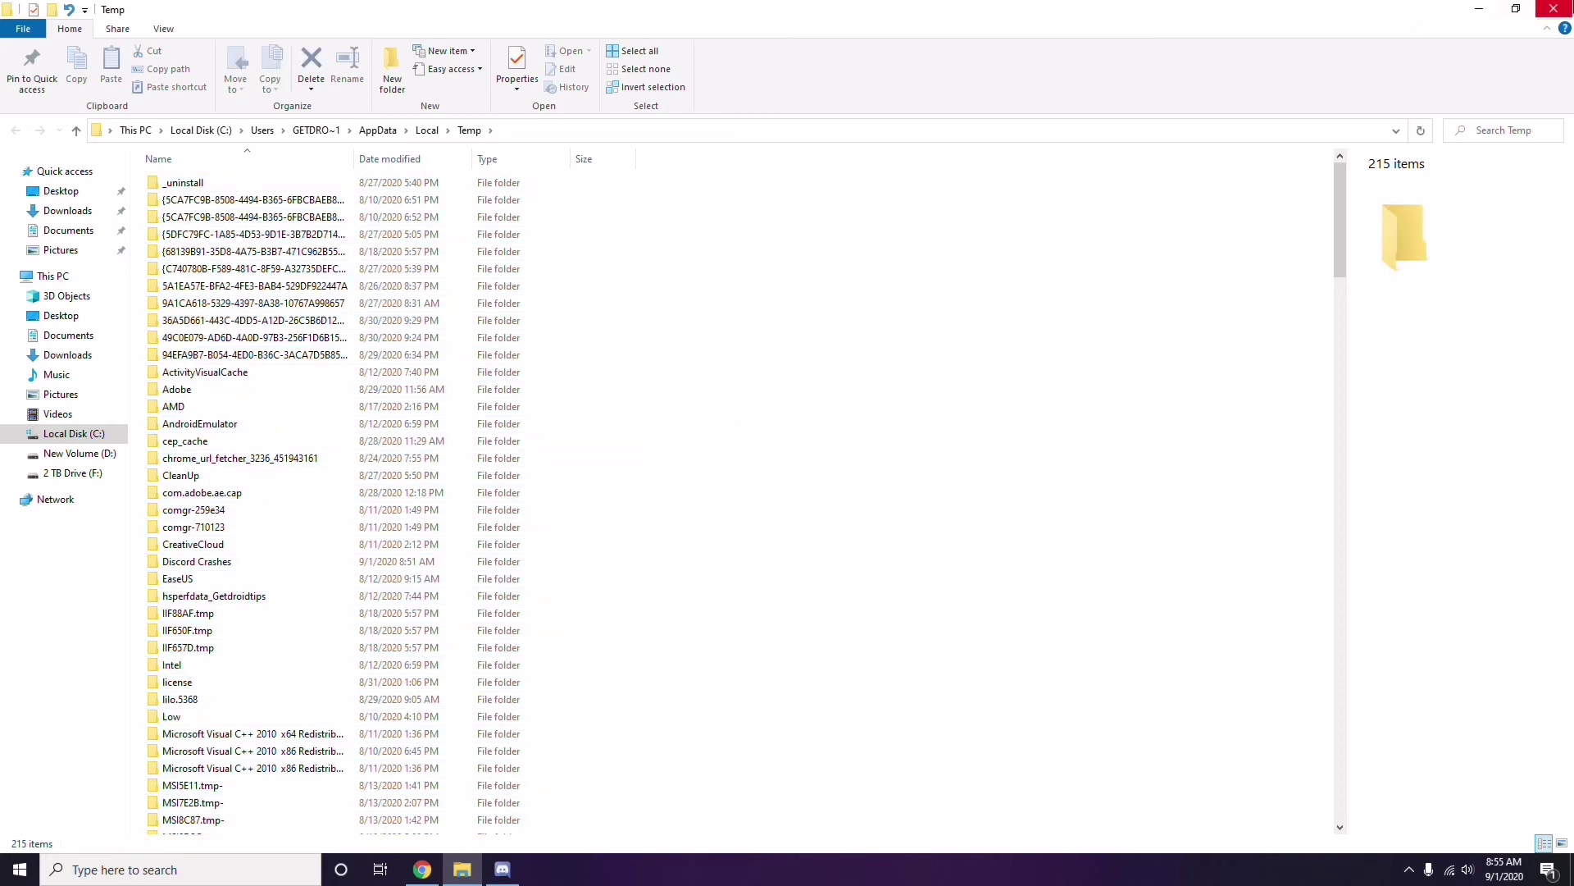
{"action": "left_click", "coordinate": [1554, 8]}
{"action": "right_click", "coordinate": [611, 245]}
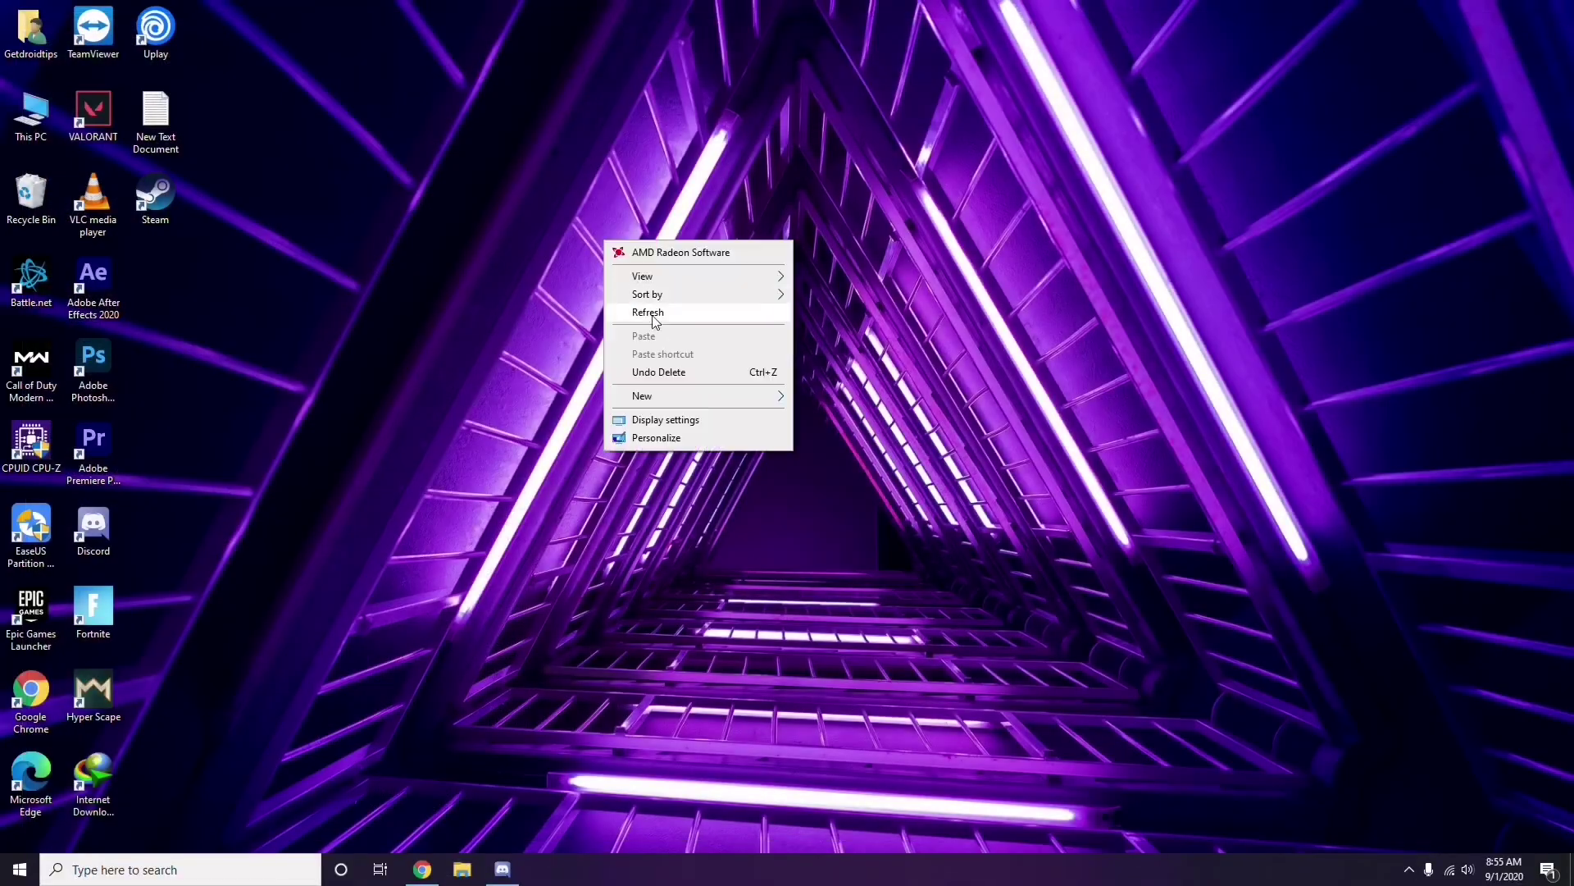
{"action": "left_click", "coordinate": [656, 320]}
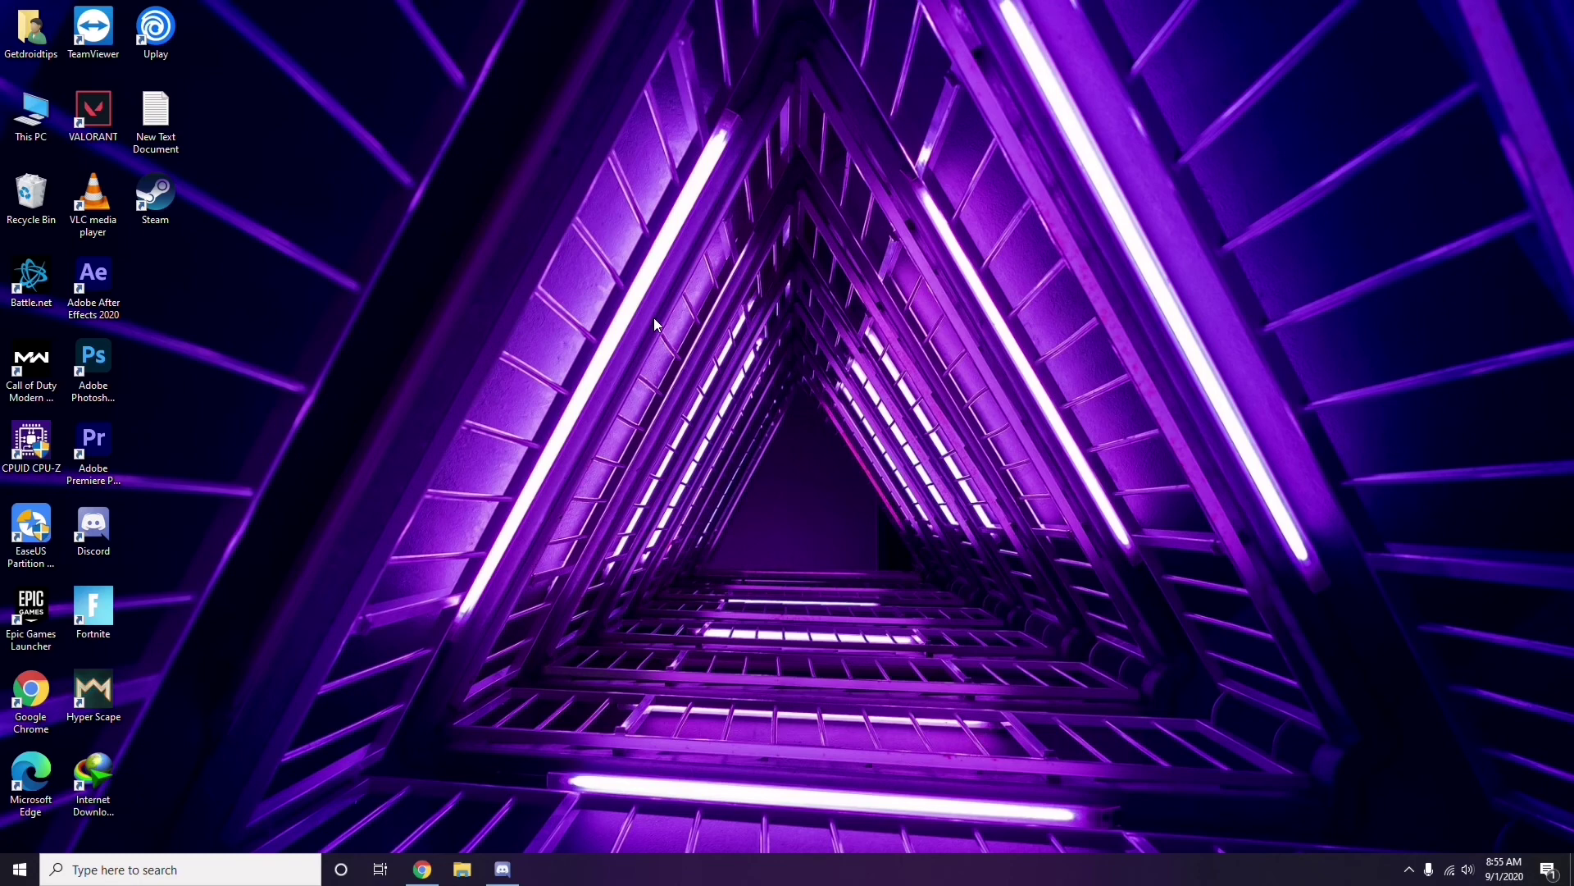
- Open AMD Radeon Software from the hidden tray icons, examine the GPU and CPU in Upgrade Advisor, and close it
{"action": "left_click", "coordinate": [1409, 869]}
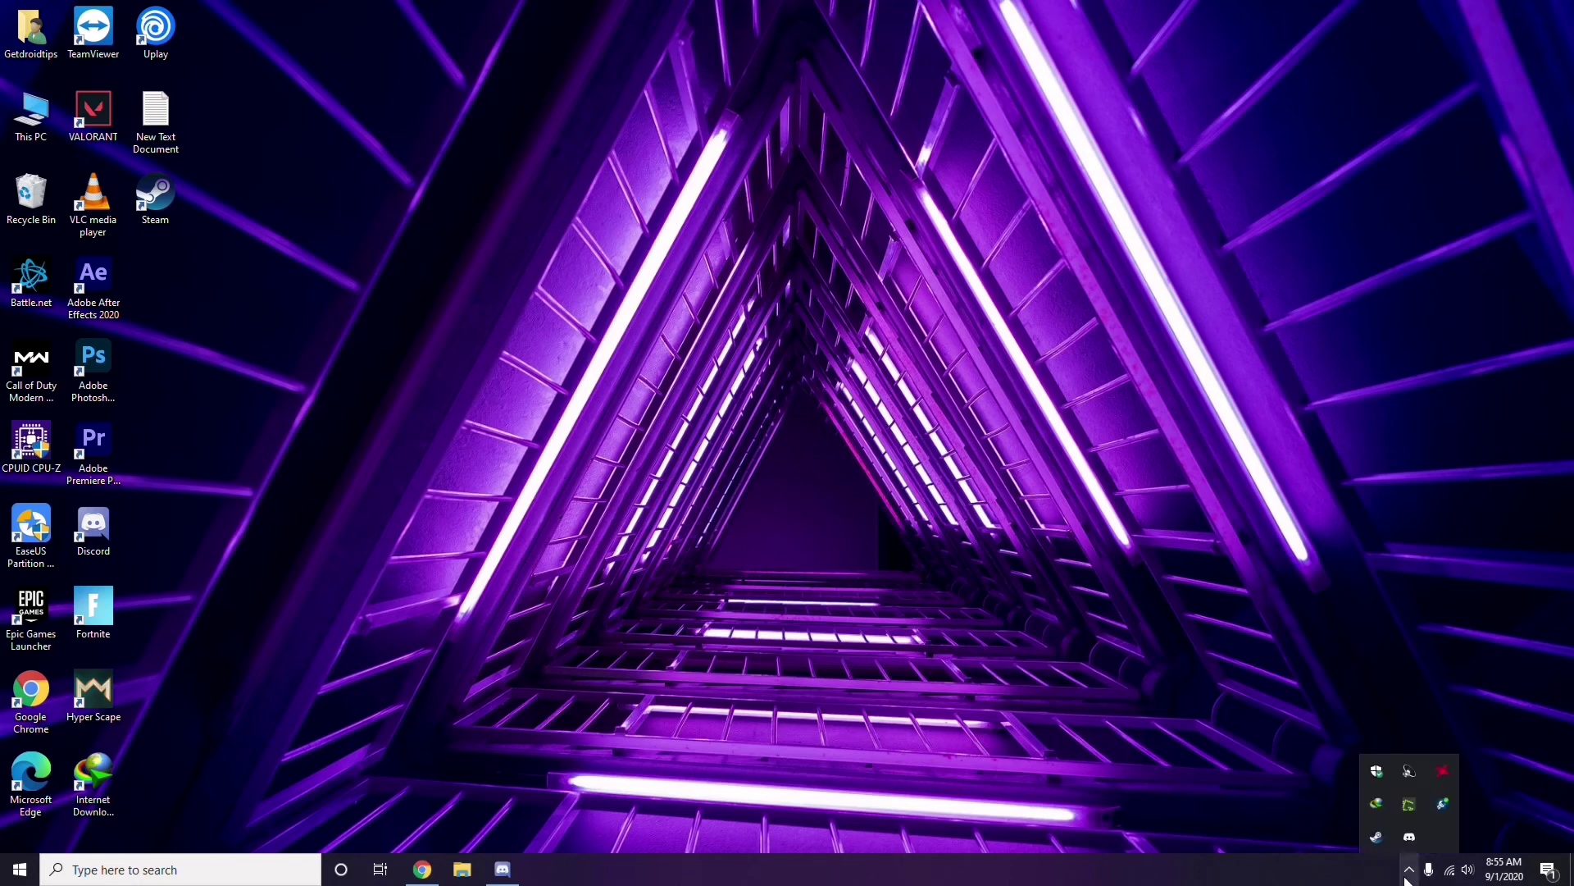
{"action": "left_click", "coordinate": [1443, 772]}
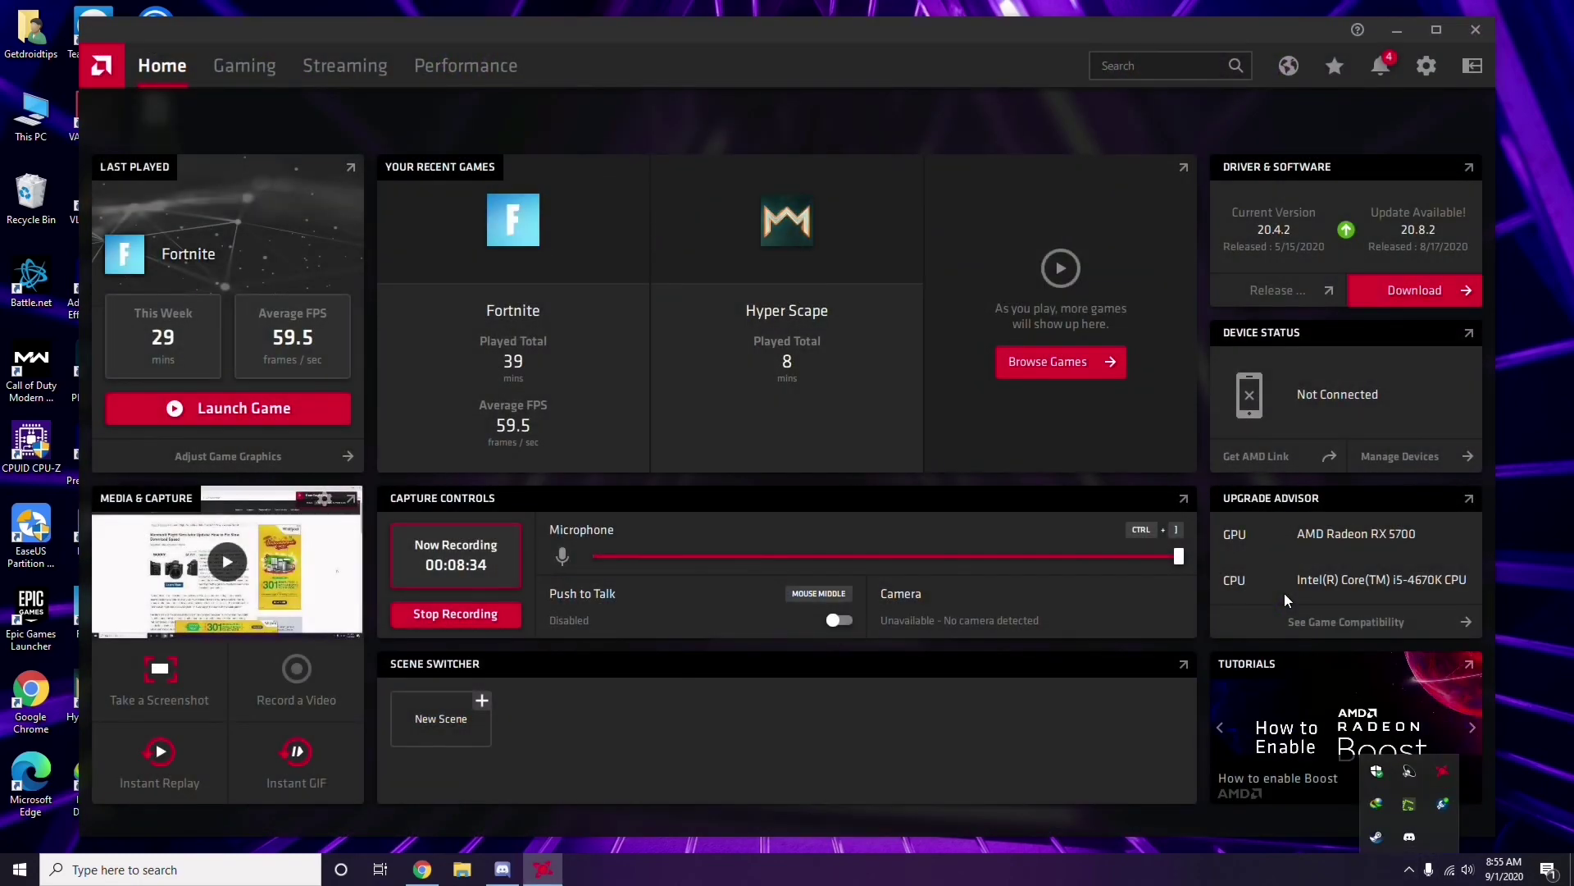
{"action": "left_click", "coordinate": [1284, 600]}
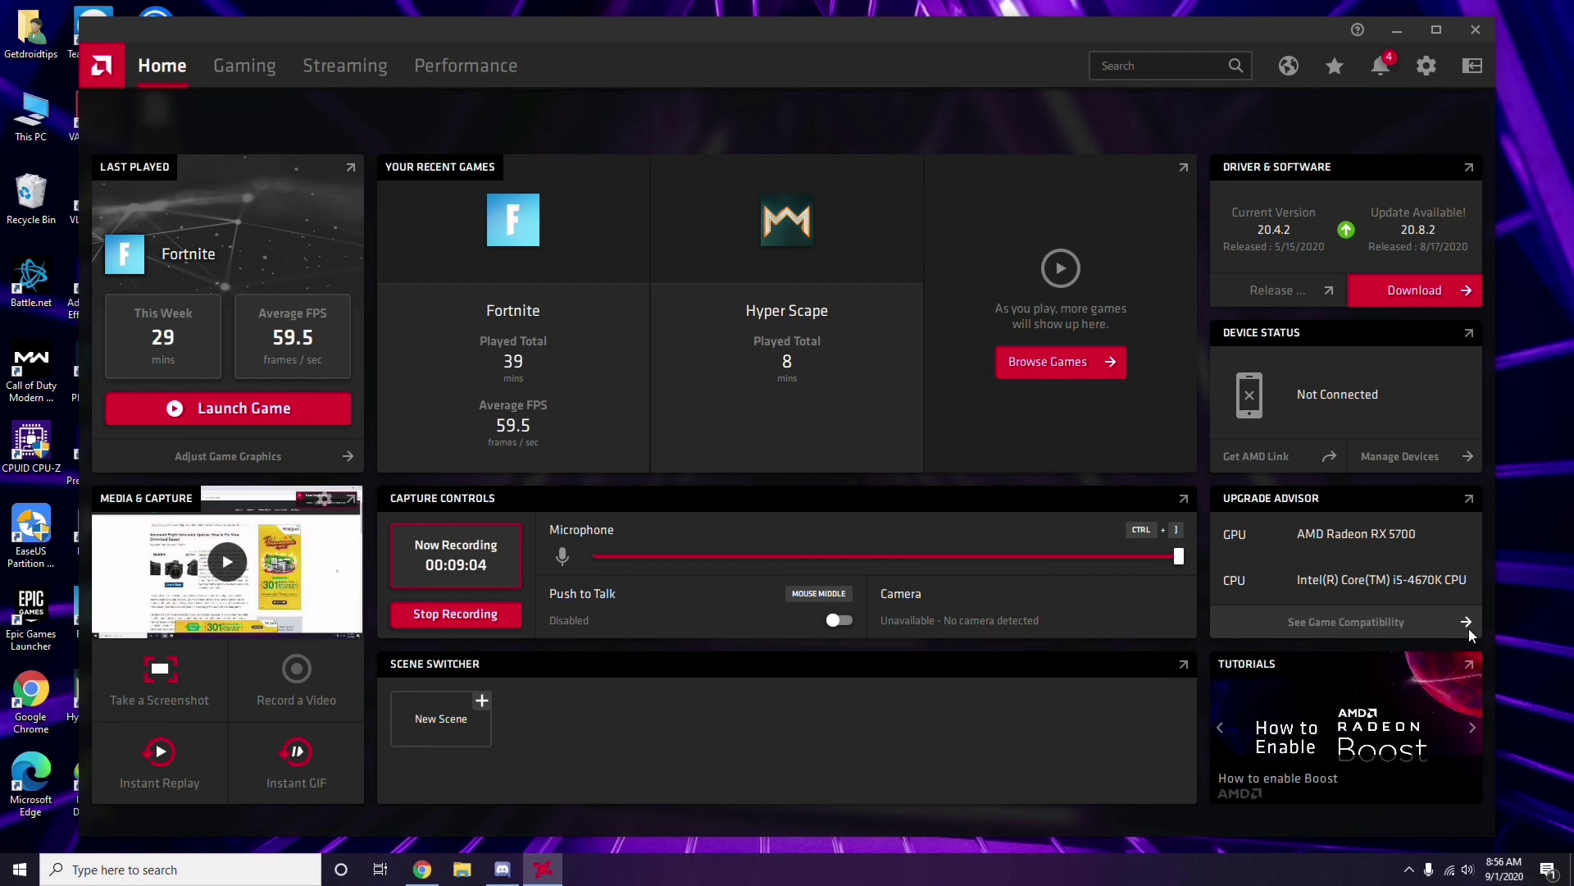
{"action": "left_click", "coordinate": [1480, 33]}
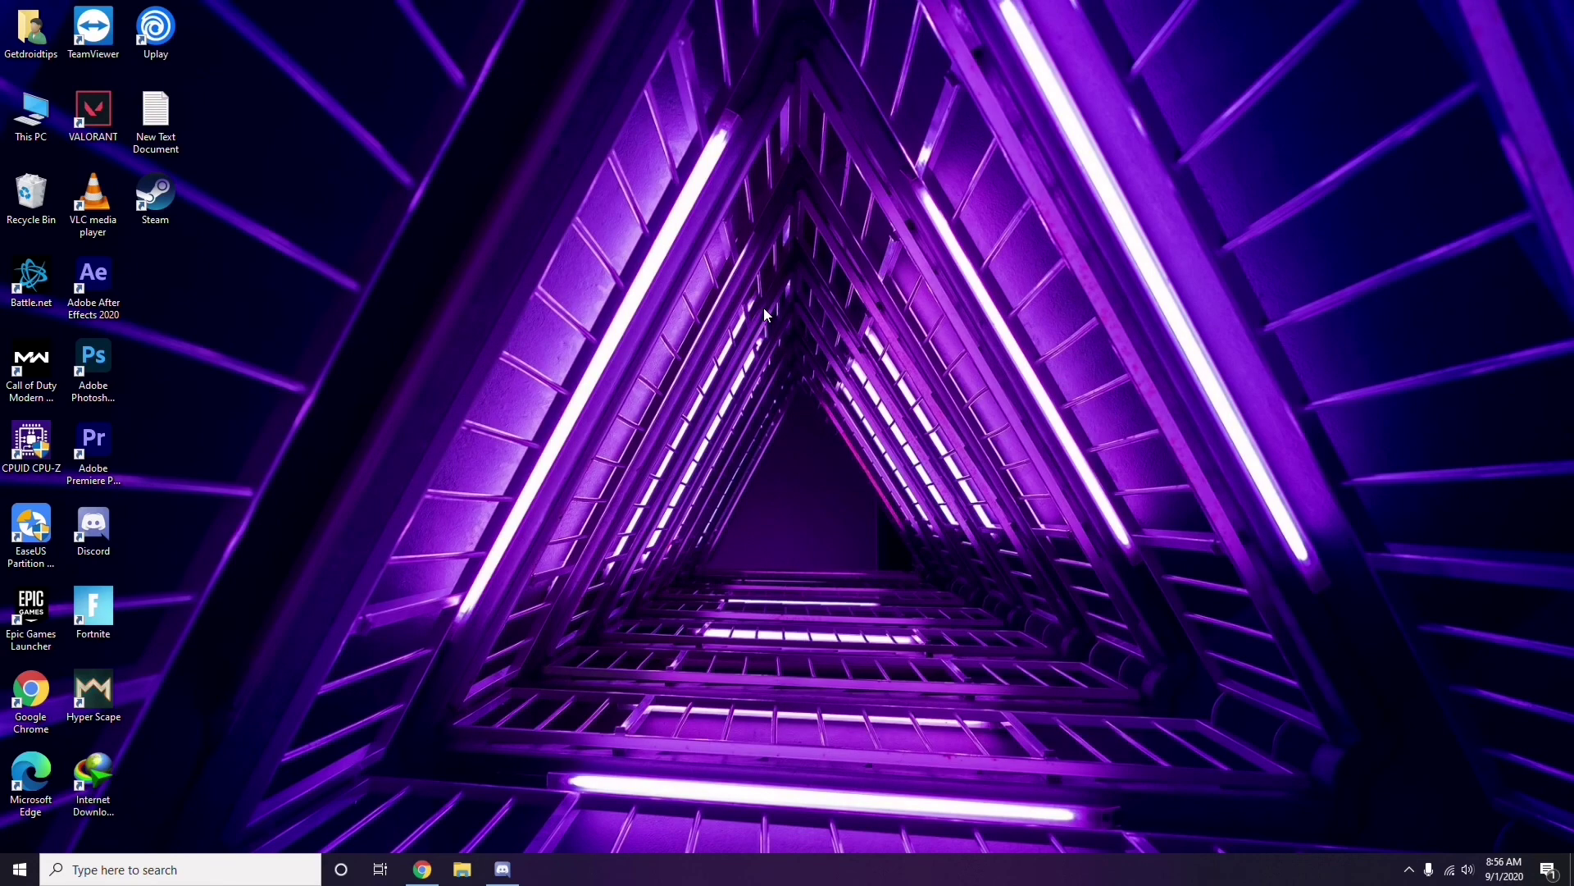
{"action": "left_click", "coordinate": [22, 871]}
{"action": "left_click", "coordinate": [708, 608]}
{"action": "right_click", "coordinate": [432, 377]}
{"action": "left_click", "coordinate": [481, 449]}
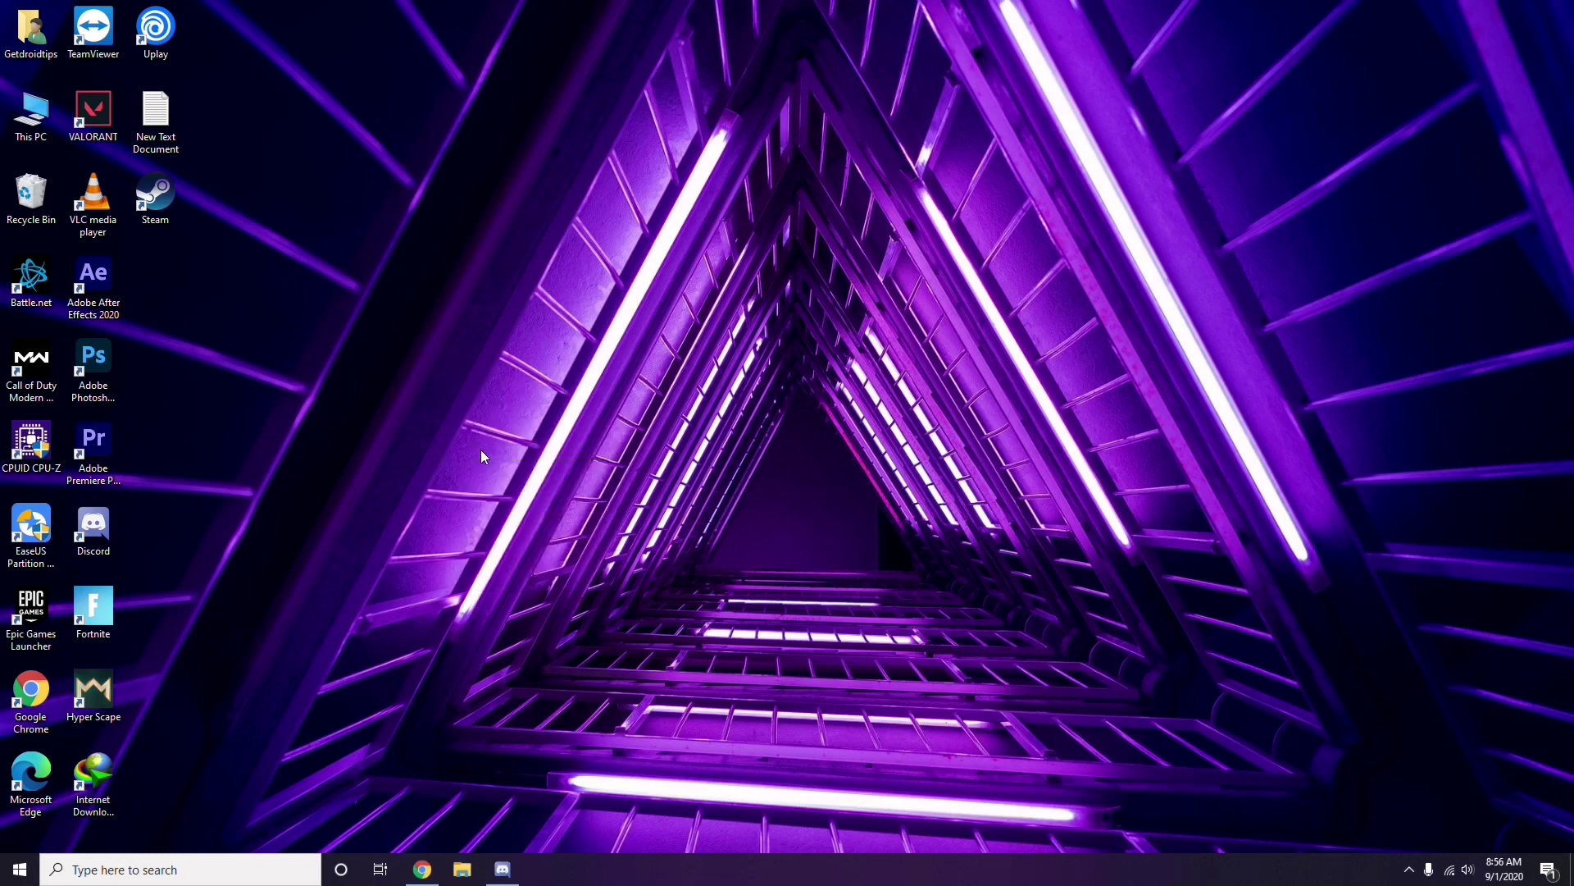